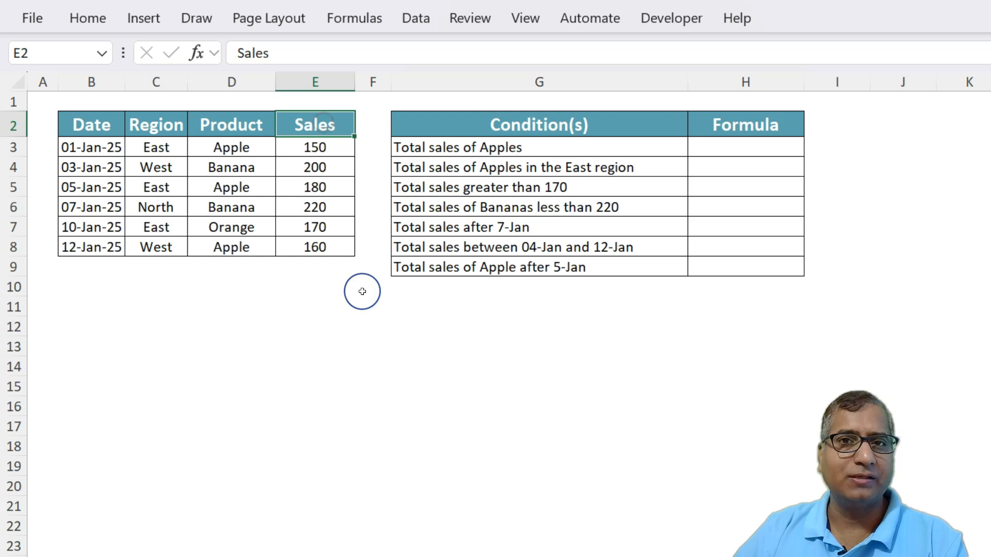
pyautogui.click(308, 79)
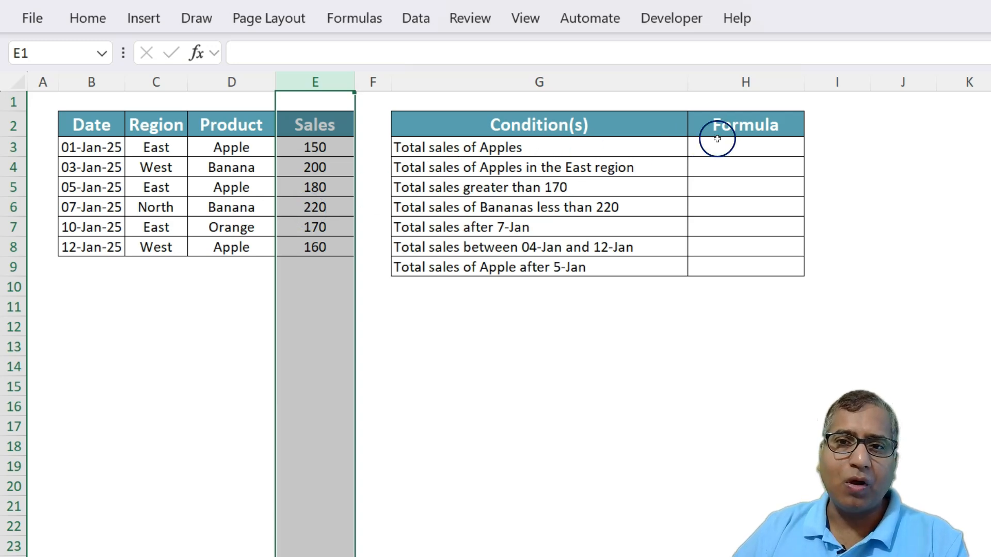
pyautogui.click(467, 145)
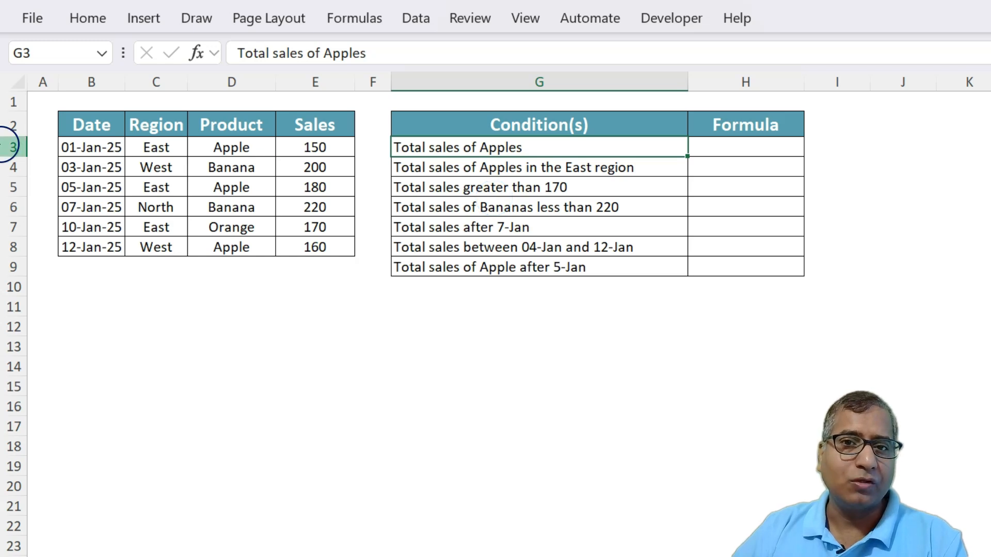
pyautogui.moveTo(208, 149); pyautogui.dragTo(215, 244)
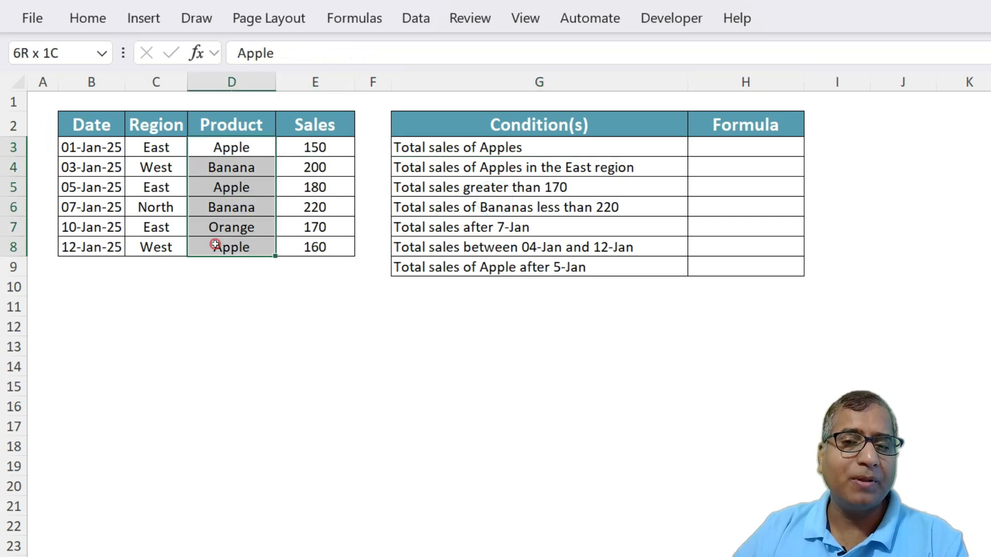
# Step: Start a SUMIFS formula in H3 for the total sales of Apples, with E3:E8 as the sum range
pyautogui.click(747, 147)
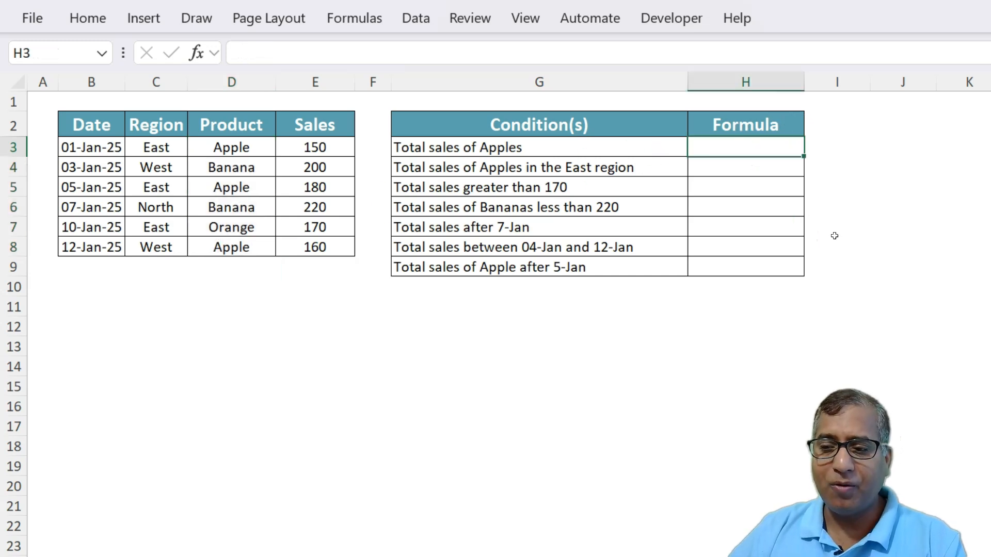
pyautogui.write('=sum')
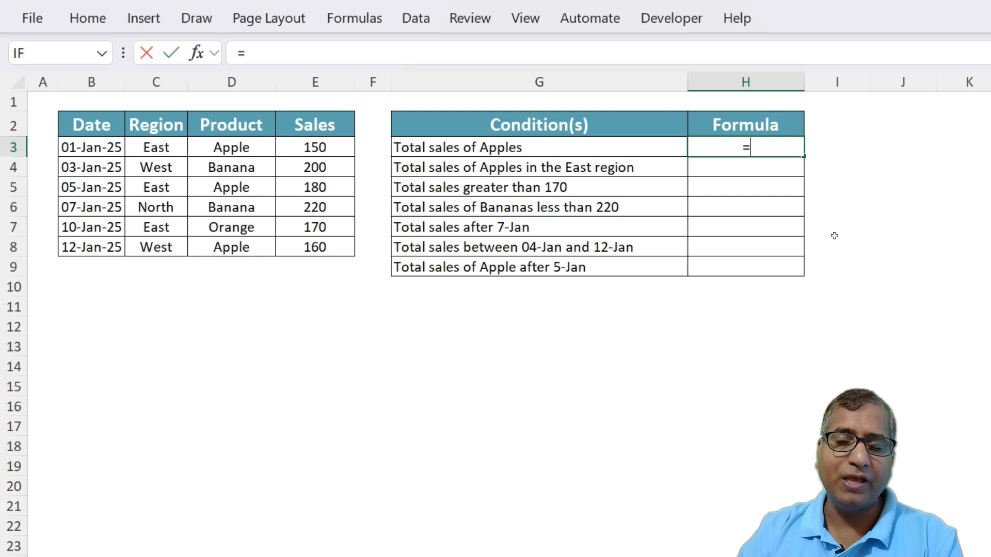
pyautogui.press('Down')
pyautogui.press('Down')
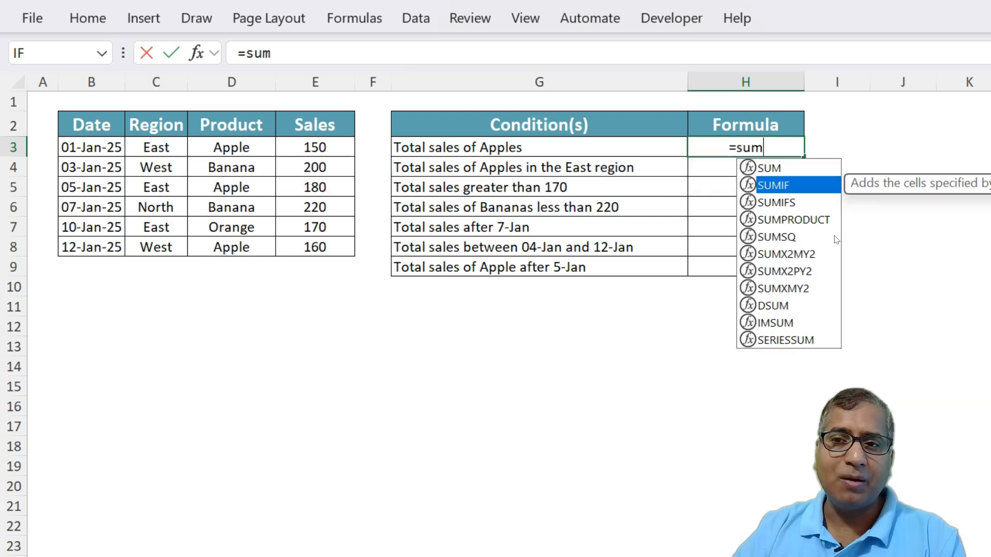
pyautogui.press('Tab')
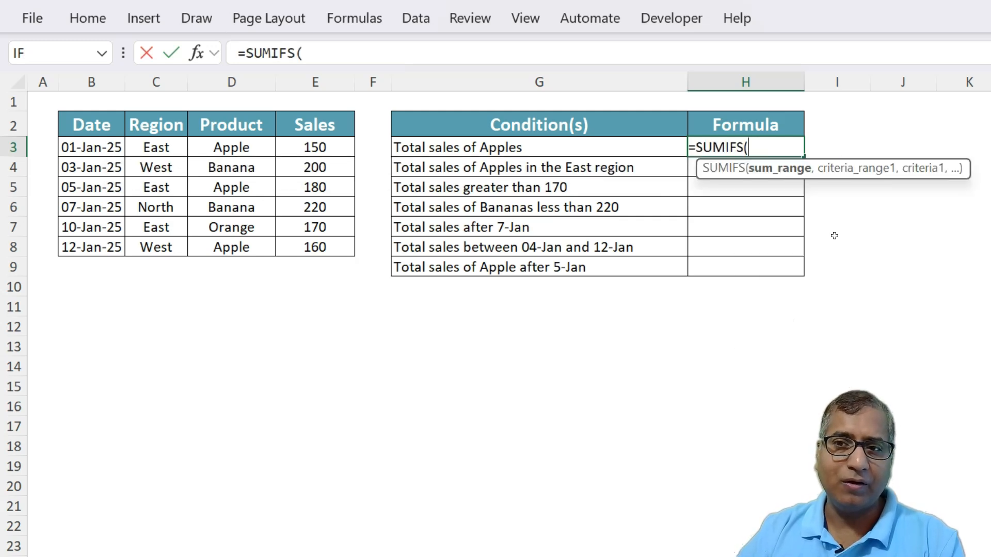
pyautogui.click(753, 170)
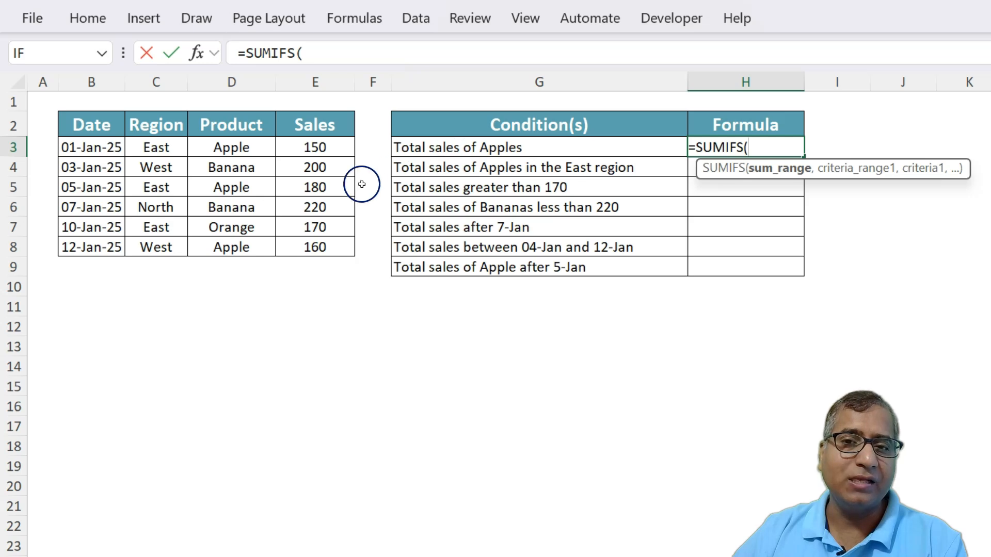
pyautogui.moveTo(322, 150); pyautogui.dragTo(326, 247)
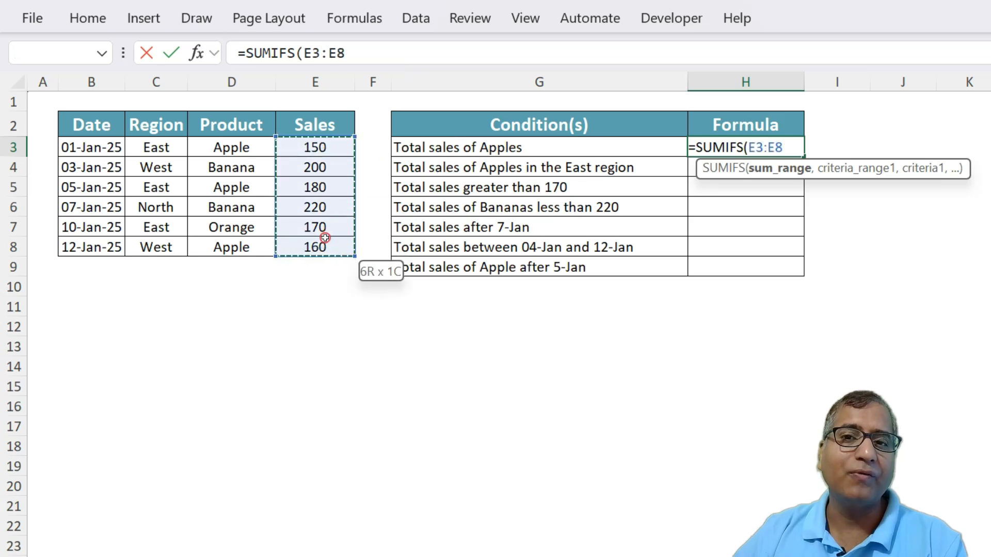
pyautogui.write(',')
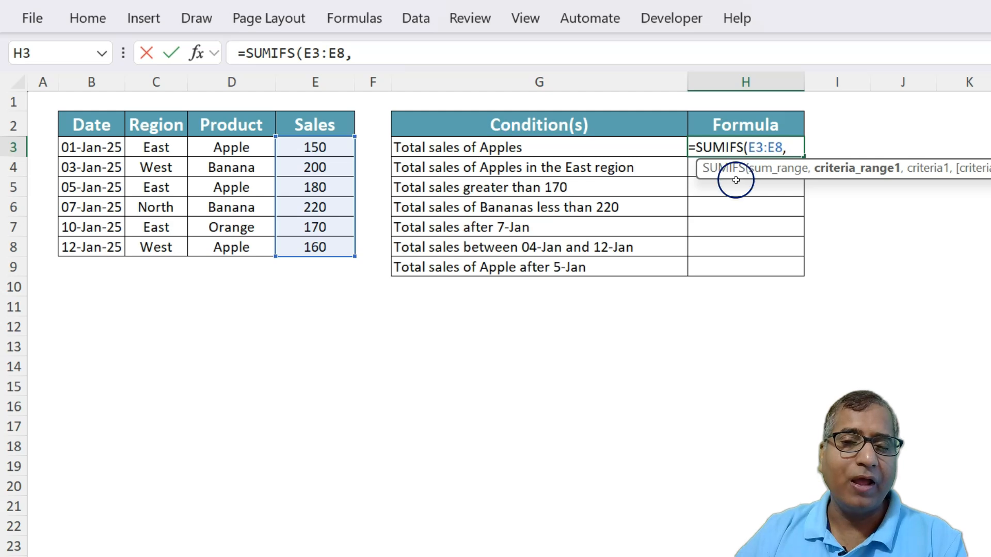
# Step: Complete the H3 formula with criteria range D3:D8 and criterion "Apple"
pyautogui.moveTo(232, 145); pyautogui.dragTo(231, 243)
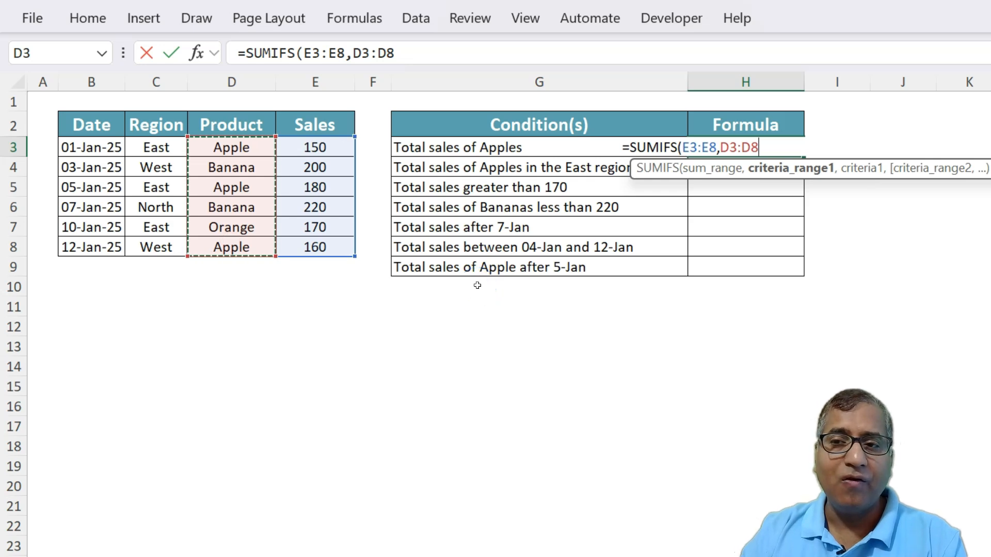
pyautogui.write(',')
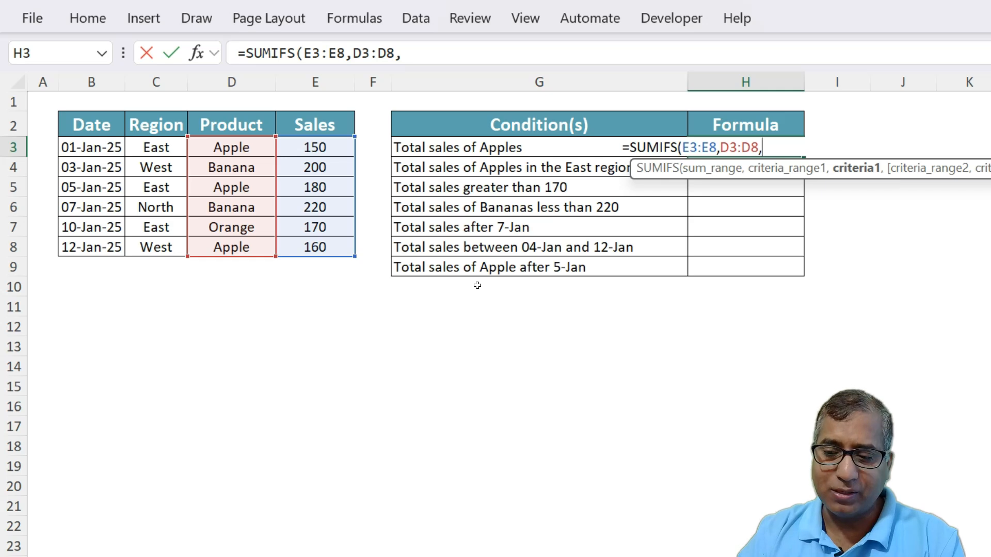
pyautogui.write('"Apple"')
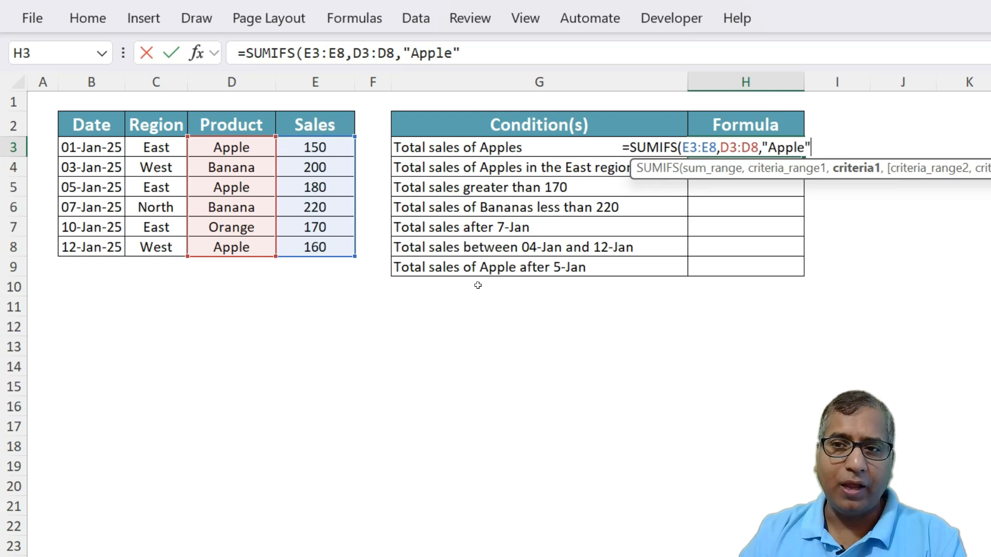
pyautogui.write(')')
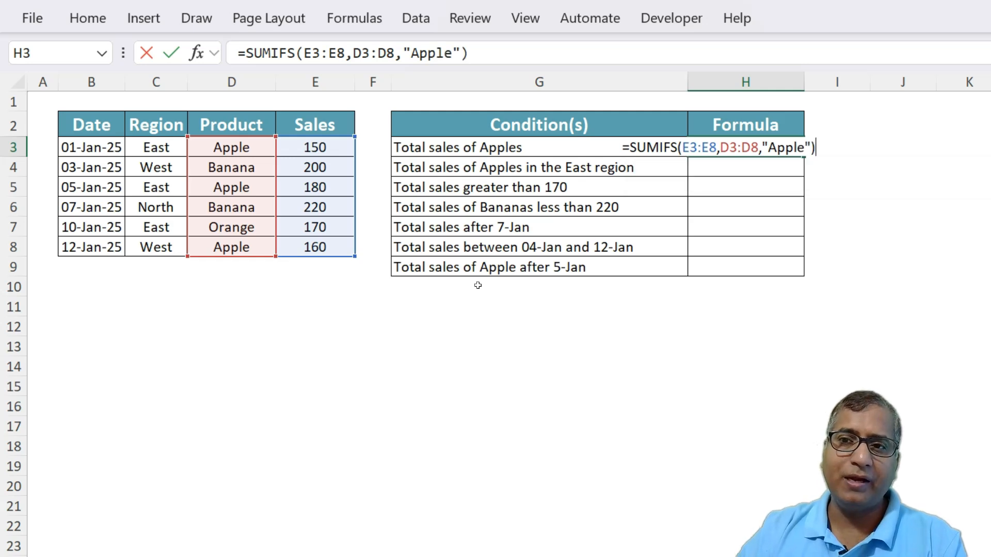
pyautogui.press('Return')
pyautogui.press('Up')
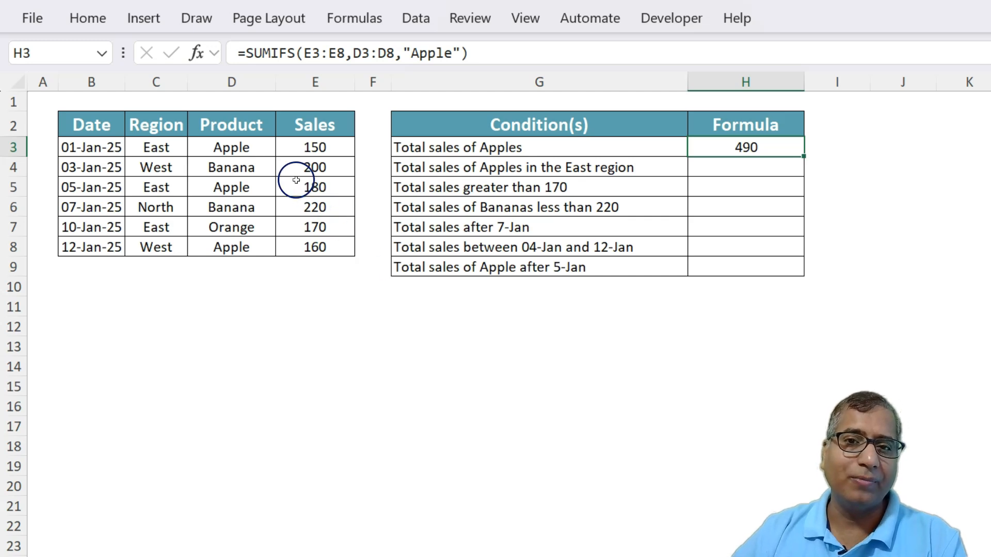
# Step: Check the Apples total by selecting the Apple sales cells E3, E5 and E8 together, and return to H3
pyautogui.click(320, 150)
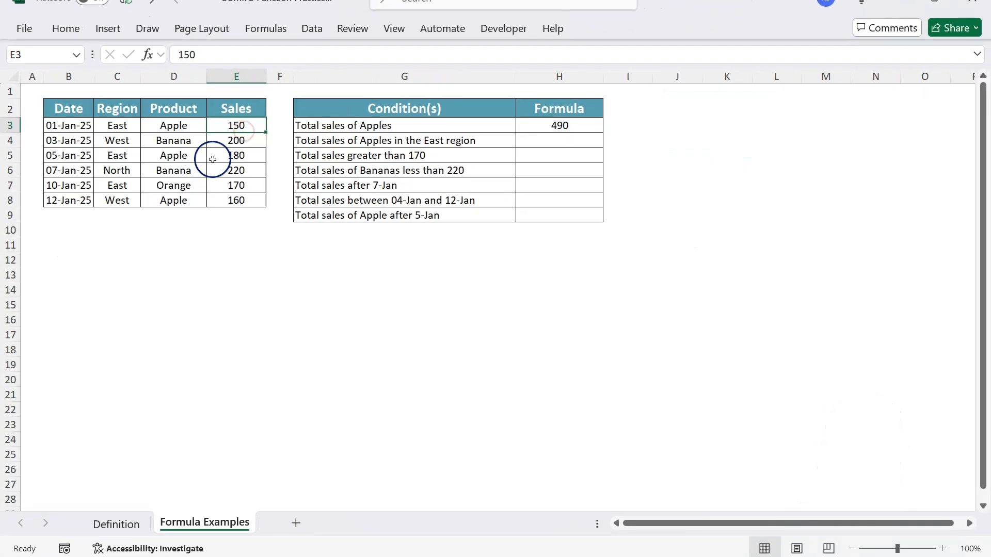
pyautogui.keyDown('ctrl'); pyautogui.click(212, 158); pyautogui.keyUp('ctrl')
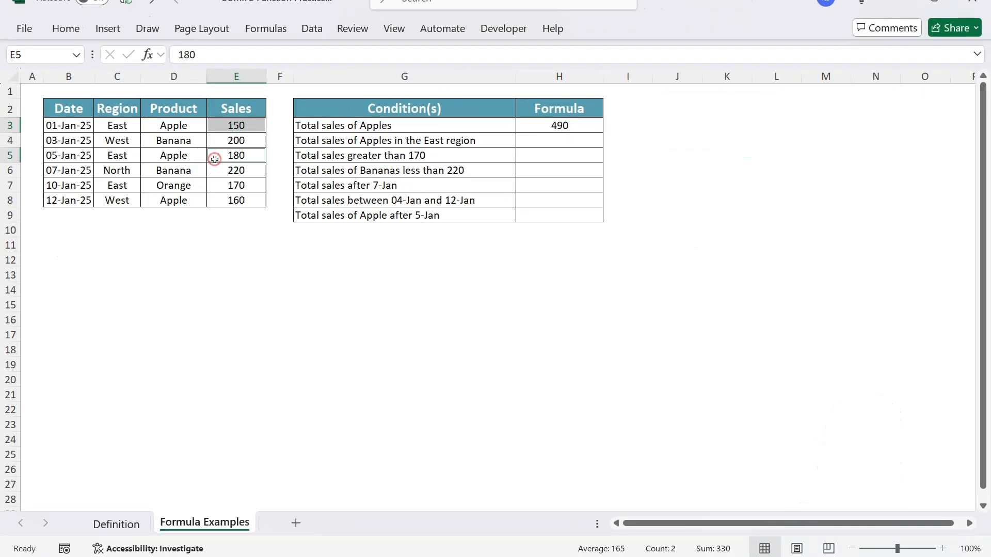
pyautogui.keyDown('ctrl'); pyautogui.click(231, 201); pyautogui.keyUp('ctrl')
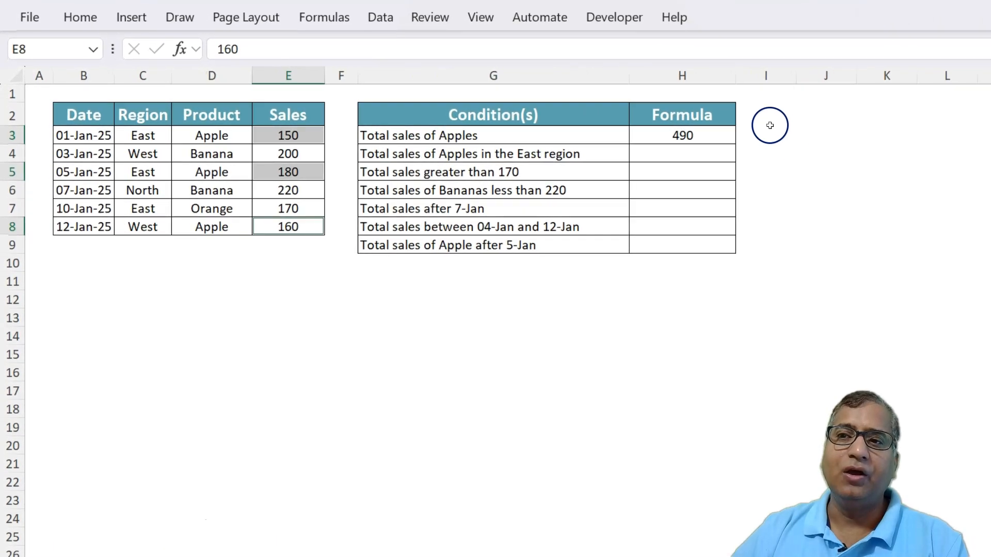
pyautogui.click(769, 126)
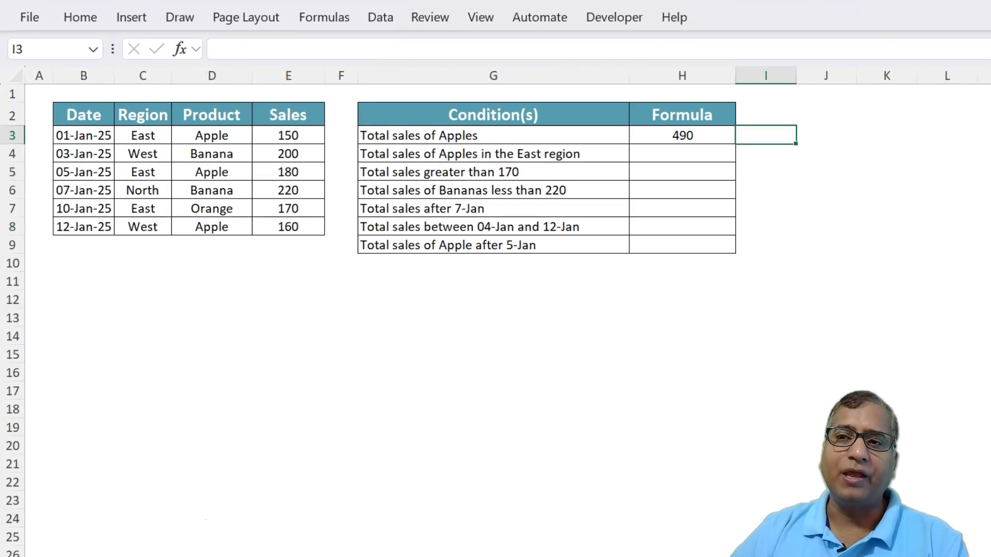
pyautogui.click(682, 135)
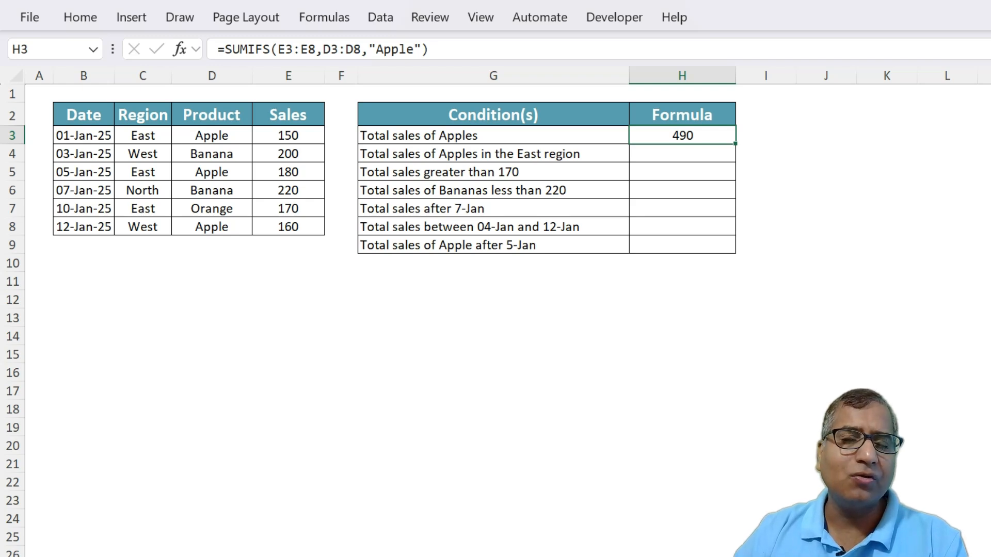
pyautogui.click(766, 135)
pyautogui.click(682, 135)
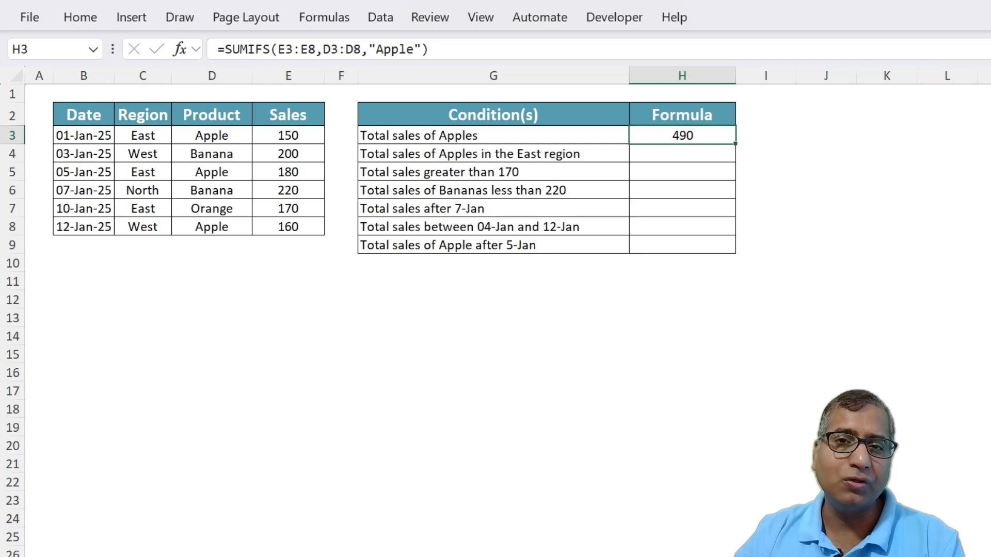
# Step: Start a SUMIFS formula in H4 for Apple sales in the East region, with E3:E8 as the sum range
pyautogui.press('Down')
pyautogui.press('Left')
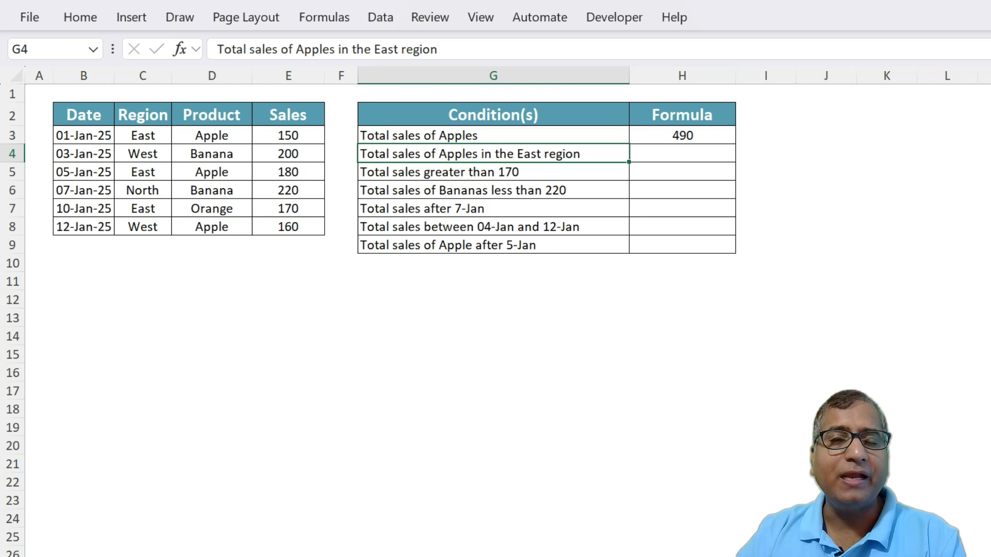
pyautogui.press('Right')
pyautogui.press('Left')
pyautogui.press('Right')
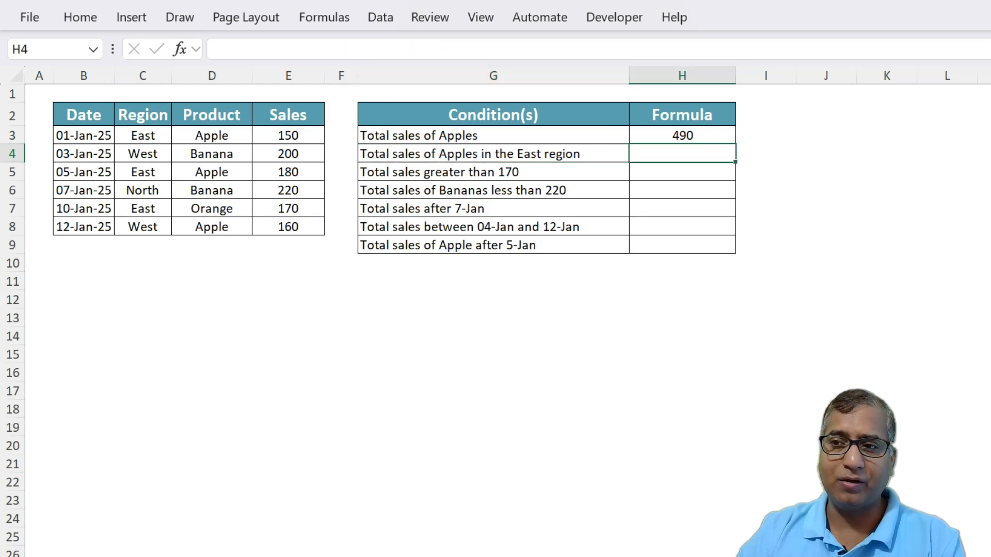
pyautogui.write('=sum')
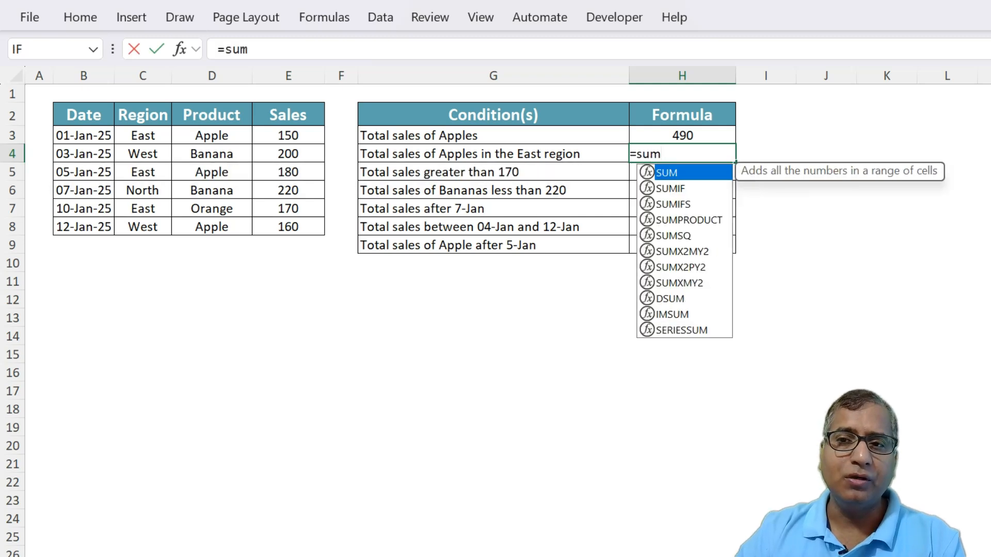
pyautogui.press('Down')
pyautogui.press('Down')
pyautogui.press('Tab')
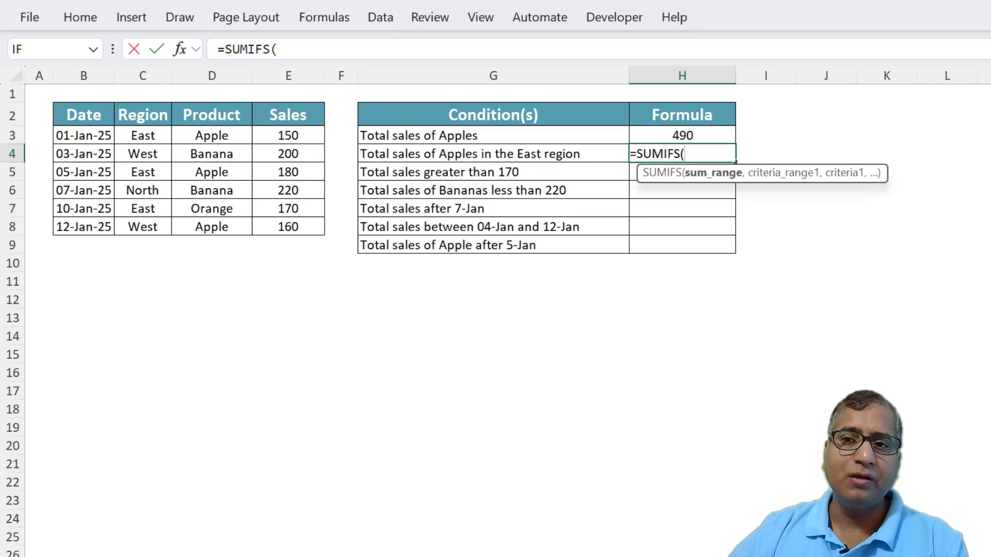
pyautogui.moveTo(288, 135); pyautogui.dragTo(288, 226)
pyautogui.write(',')
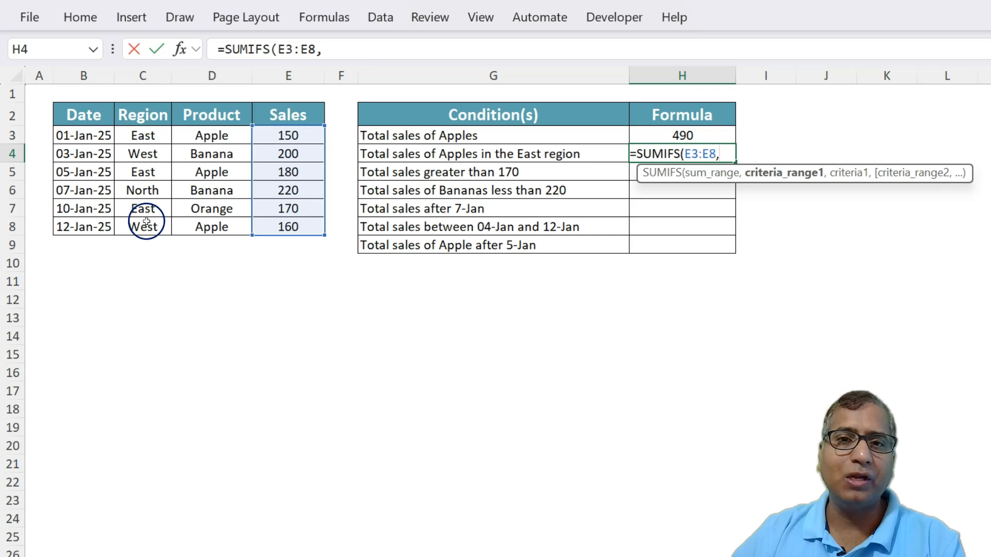
# Step: Add the region condition to the H4 formula, with criteria range C3:C8 and criterion "East"
pyautogui.moveTo(134, 135); pyautogui.dragTo(127, 225)
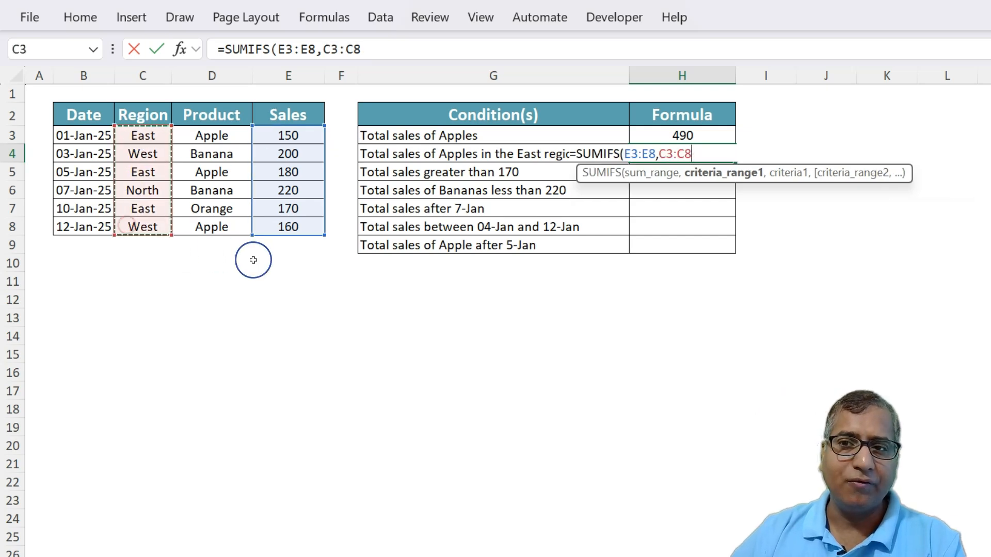
pyautogui.write(',')
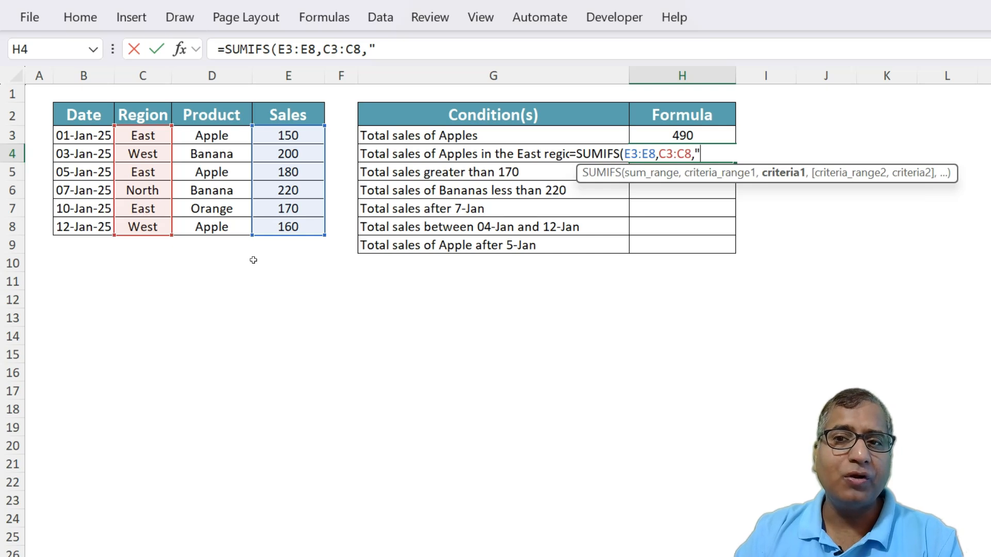
pyautogui.write('"E')
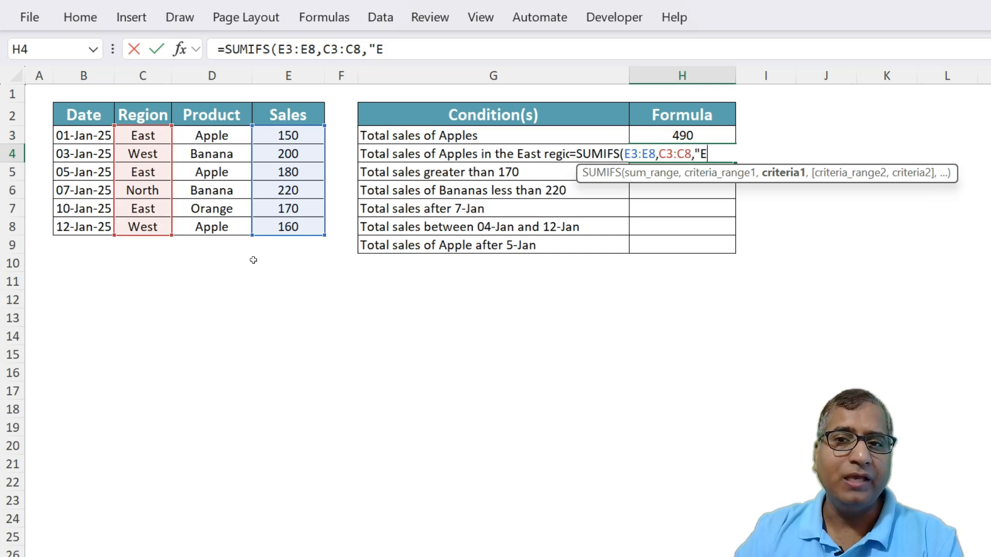
pyautogui.write('ast",')
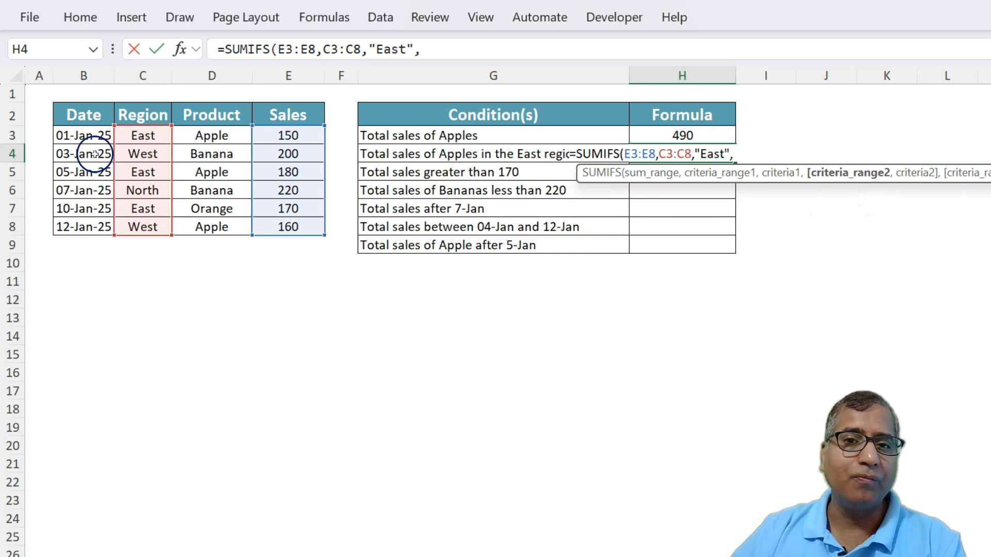
# Step: Complete the H4 formula with second criteria range D3:D8 and criterion "apple"
pyautogui.moveTo(211, 137); pyautogui.dragTo(209, 227)
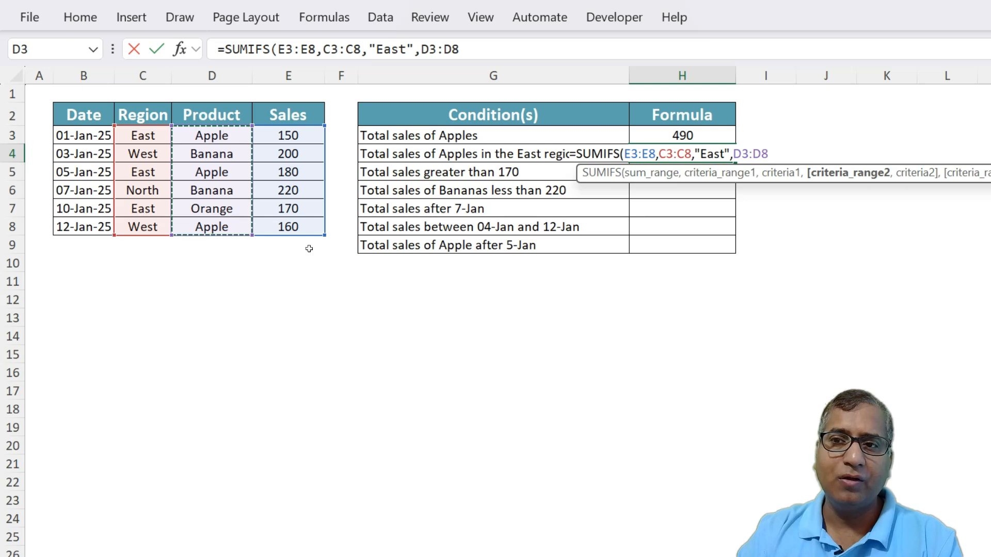
pyautogui.write(',"')
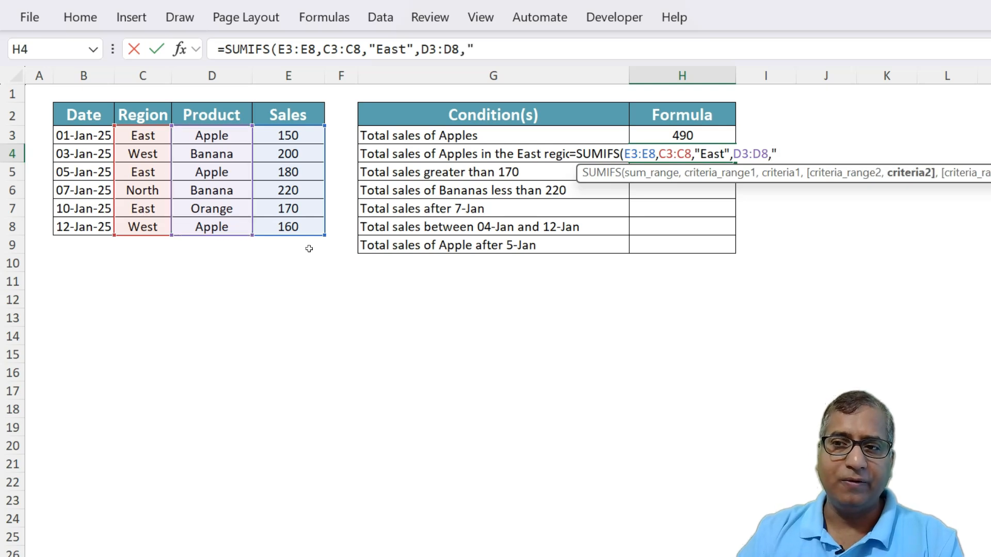
pyautogui.write('App')
pyautogui.press('BackSpace')
pyautogui.press('BackSpace')
pyautogui.press('BackSpace')
pyautogui.write('app')
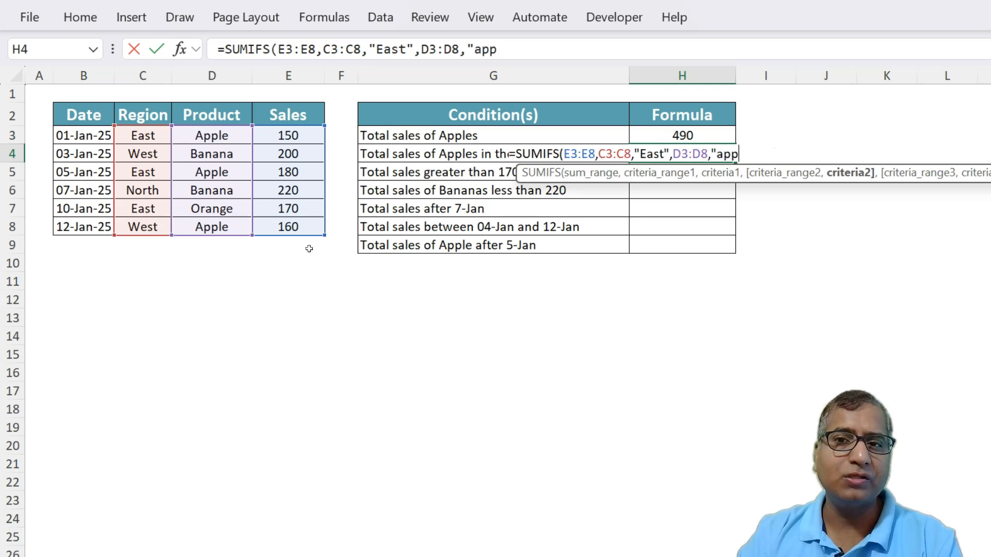
pyautogui.write('le")')
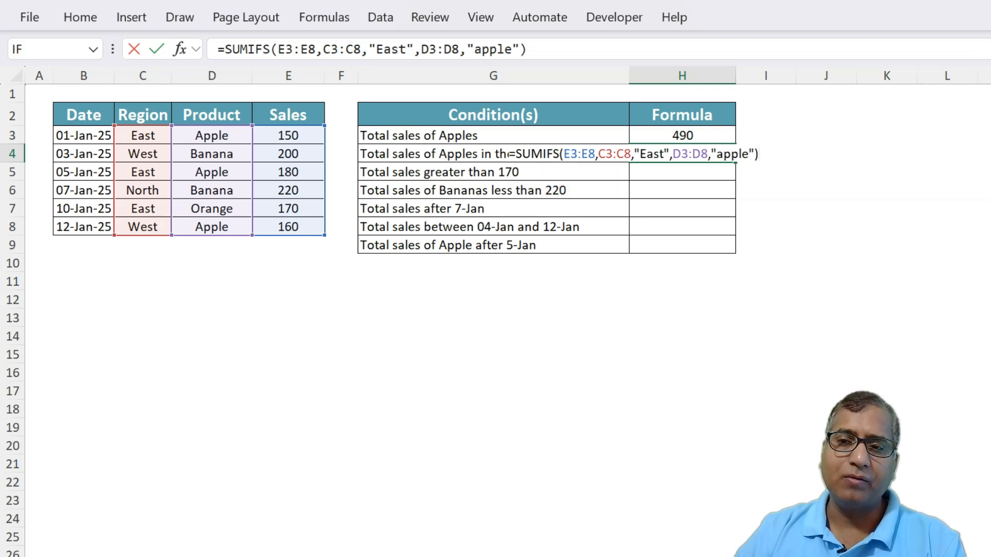
pyautogui.press('Return')
pyautogui.press('Up')
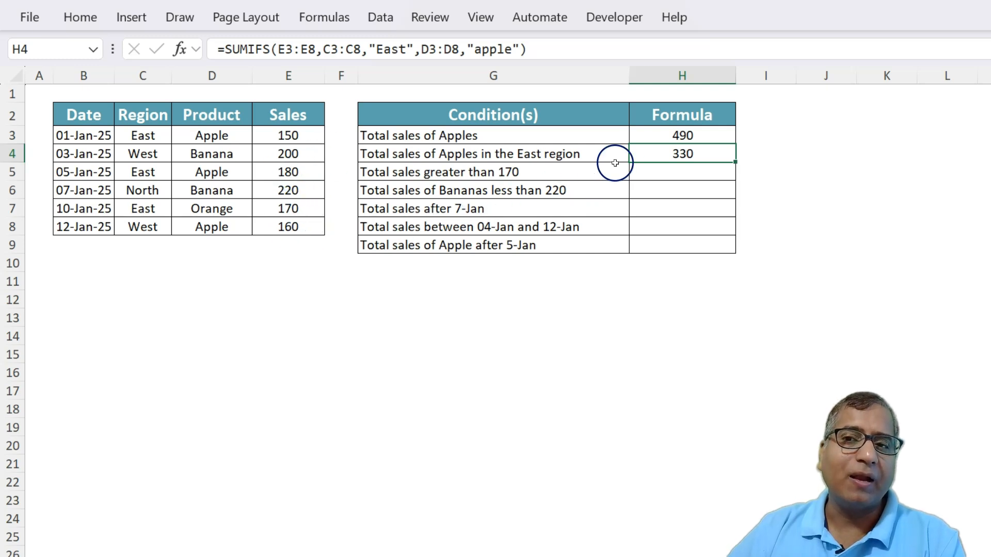
# Step: Start a SUMIFS formula in H5 for sales greater than 170, with E3:E8 as the sum range
pyautogui.click(669, 172)
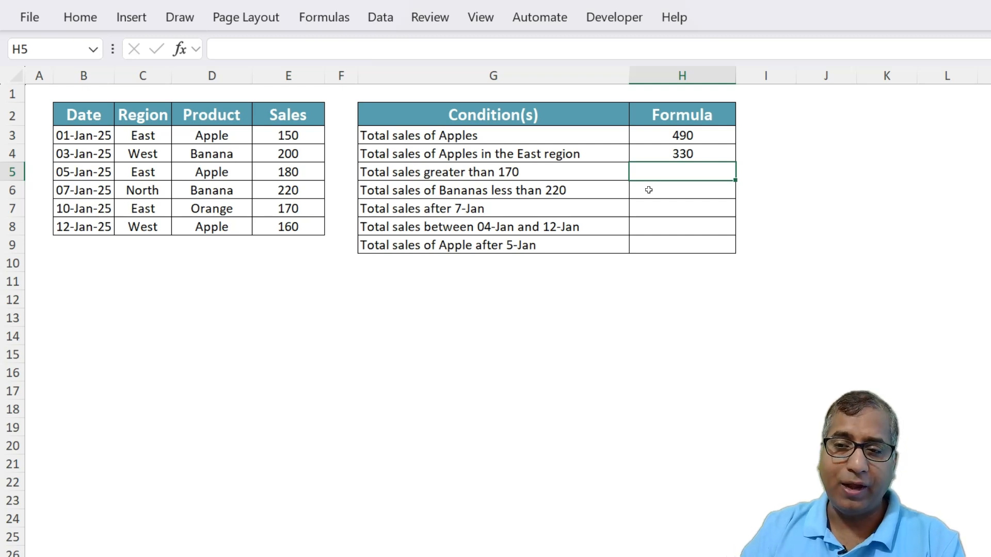
pyautogui.write('=sumifs')
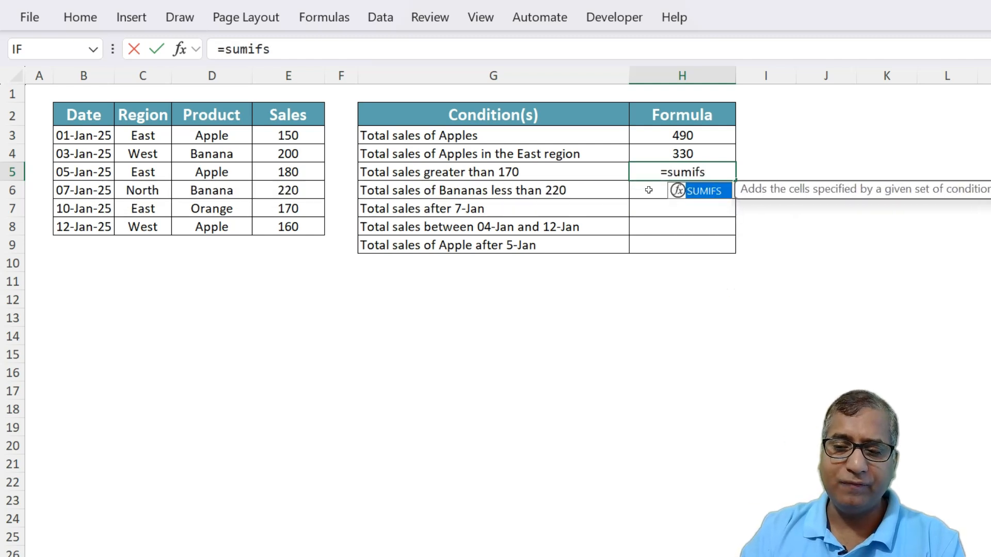
pyautogui.write('(')
pyautogui.click(290, 134)
pyautogui.moveTo(289, 134); pyautogui.dragTo(288, 225)
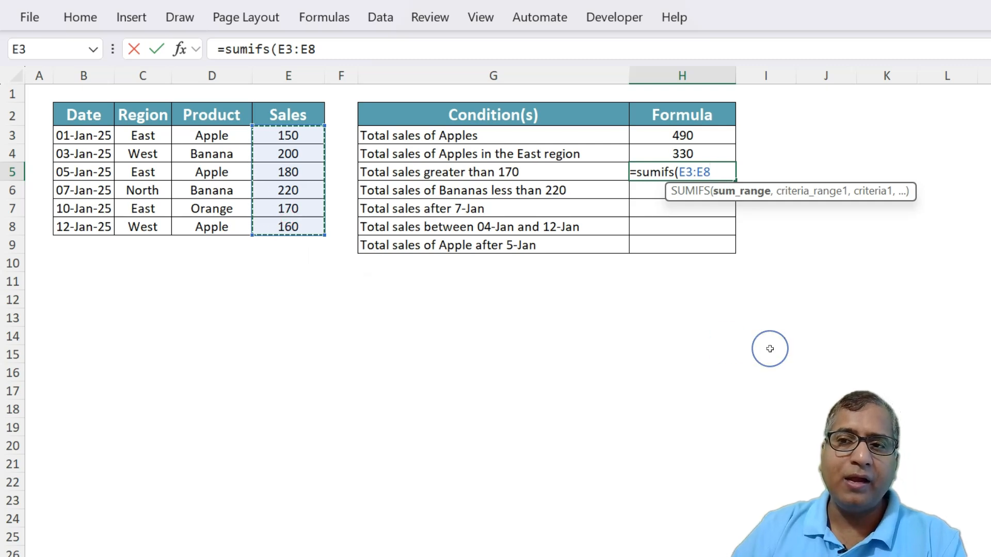
pyautogui.write(',')
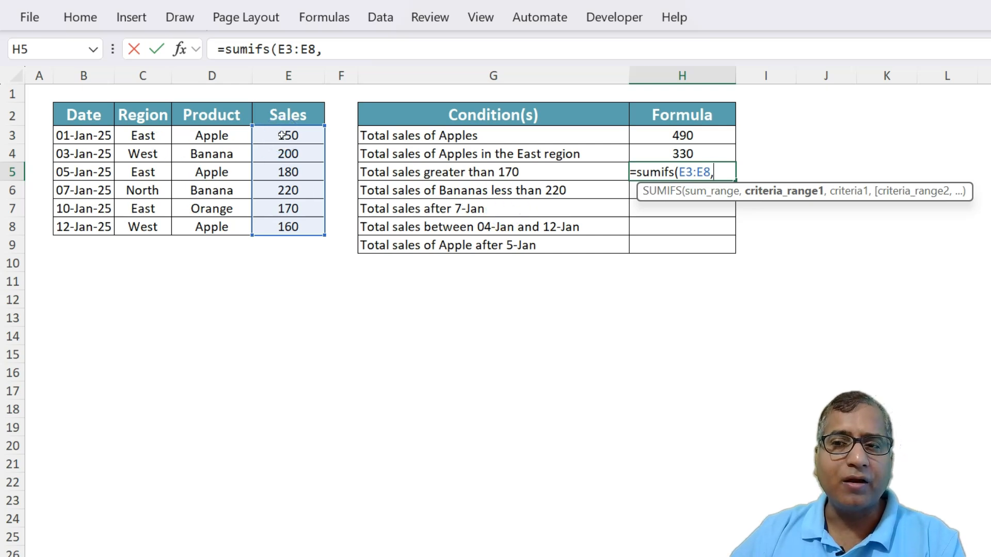
# Step: Complete the H5 formula with criteria range E3:E8 and criterion ">170"
pyautogui.moveTo(281, 135); pyautogui.dragTo(286, 226)
pyautogui.write(',')
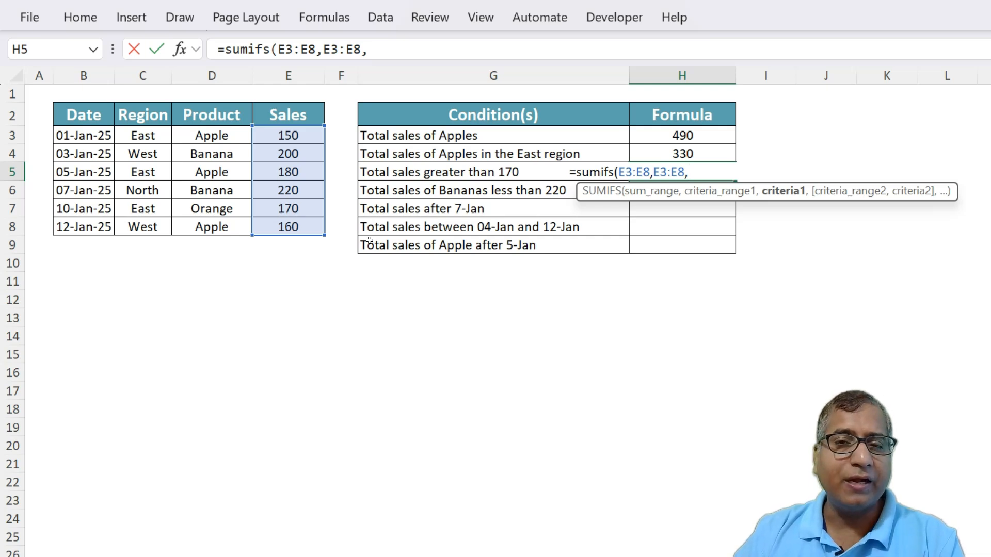
pyautogui.write('"')
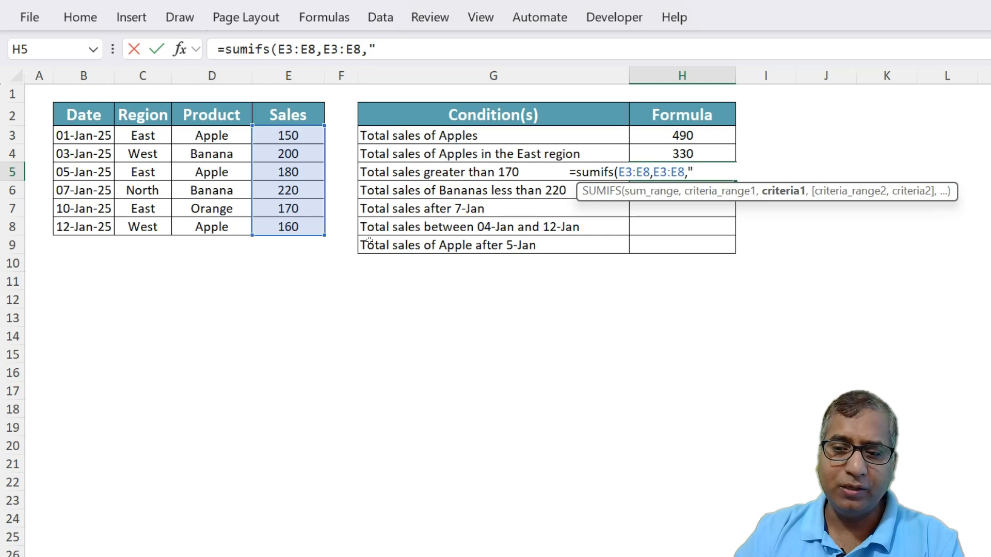
pyautogui.write('>')
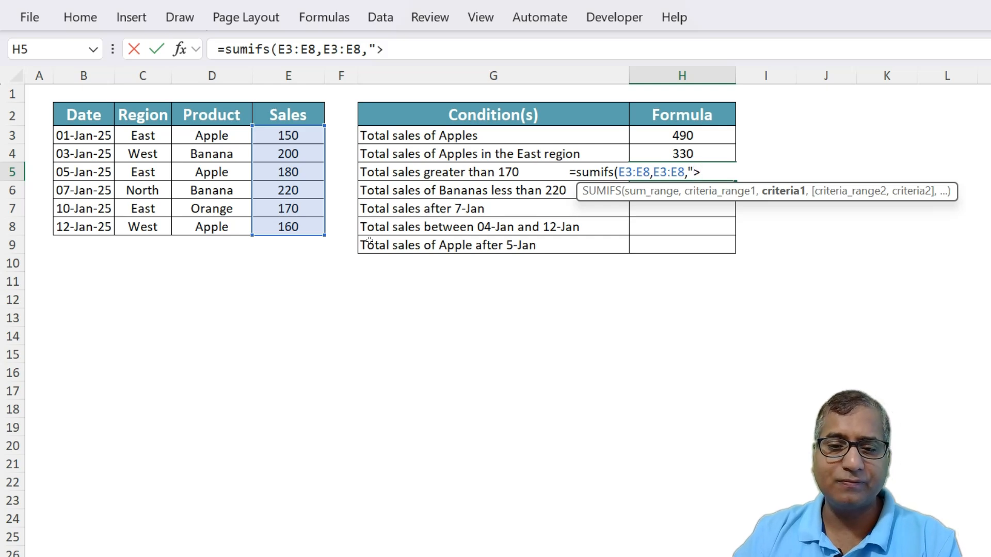
pyautogui.write('170"')
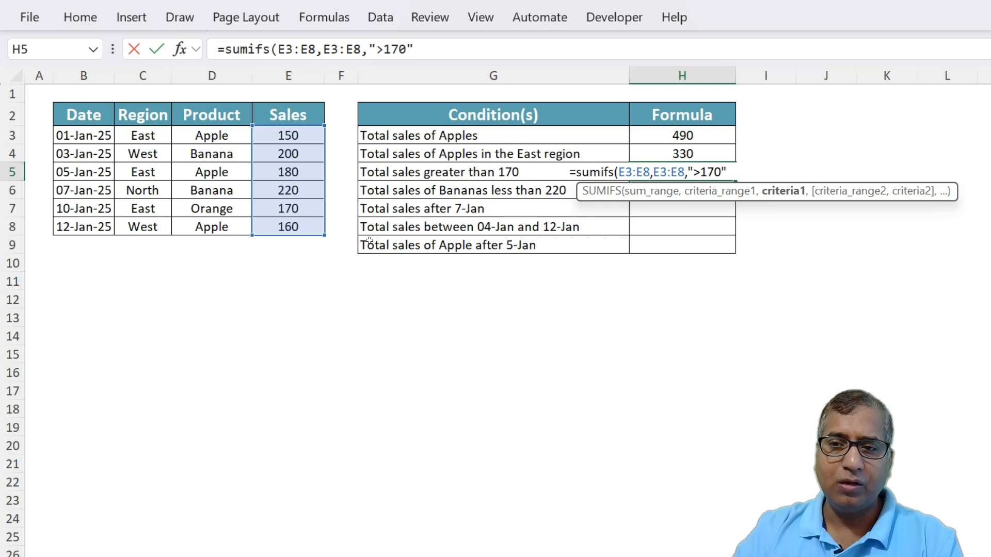
pyautogui.write(')')
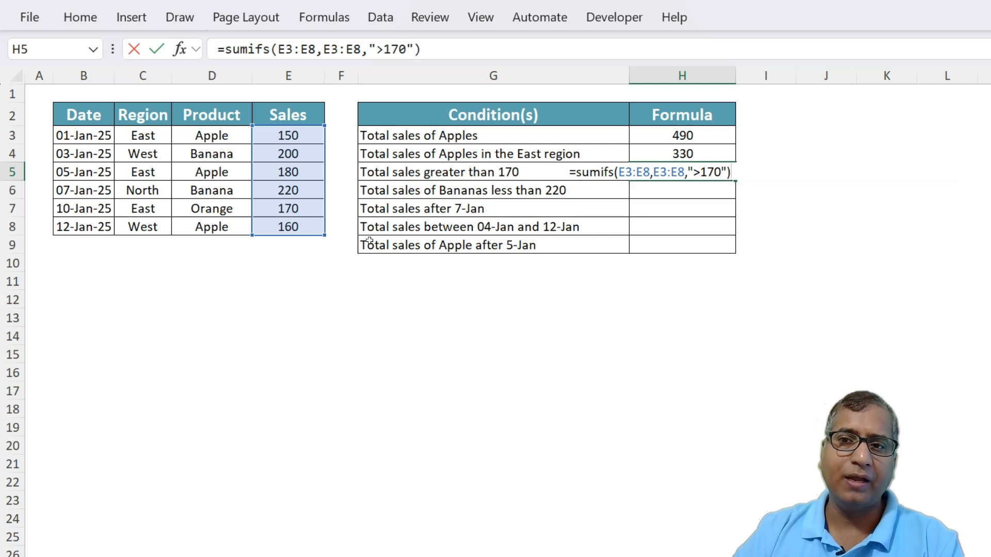
pyautogui.press('Return')
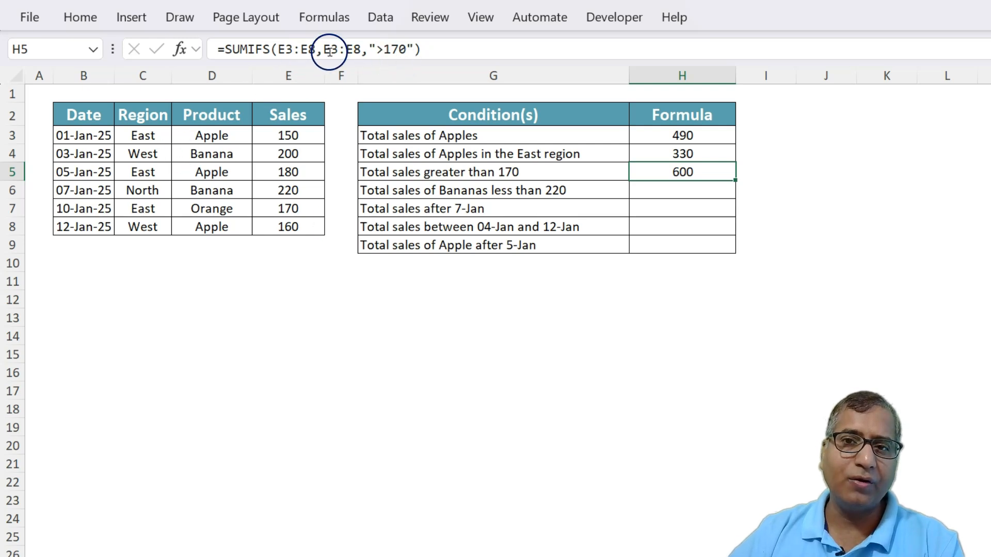
pyautogui.moveTo(368, 49); pyautogui.dragTo(415, 48)
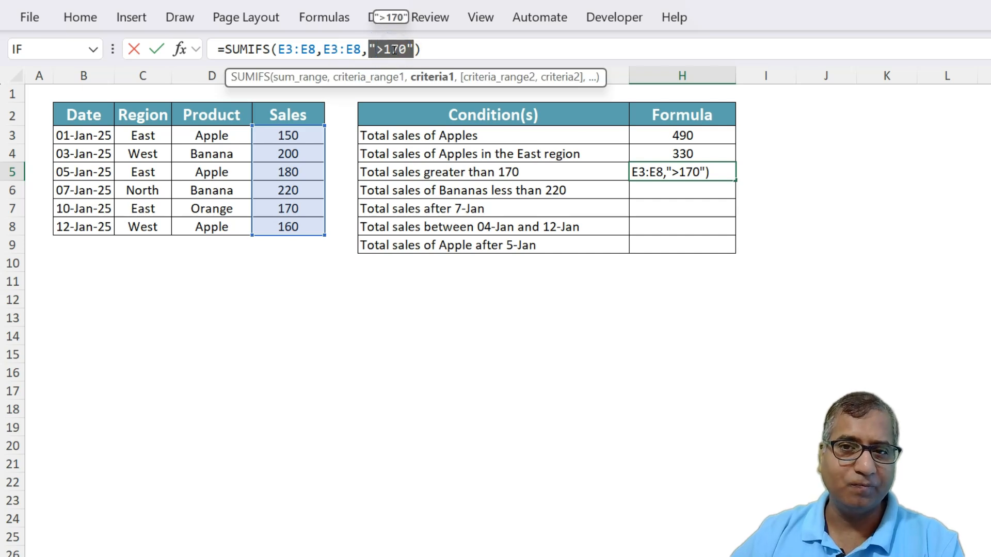
pyautogui.press('Escape')
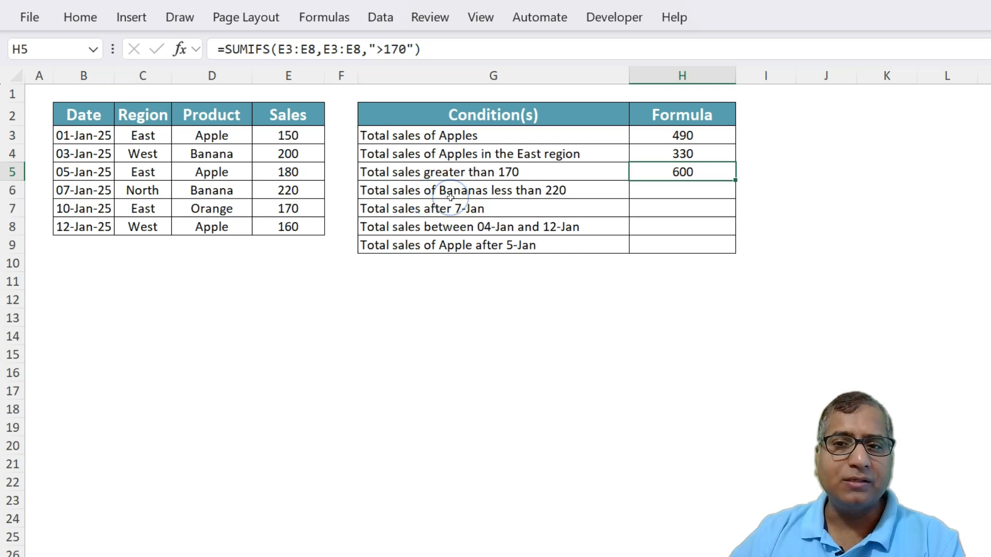
# Step: Start a SUMIFS formula in H6 for Banana sales less than 220, with E3:E8 as the sum range
pyautogui.click(652, 193)
pyautogui.write('=')
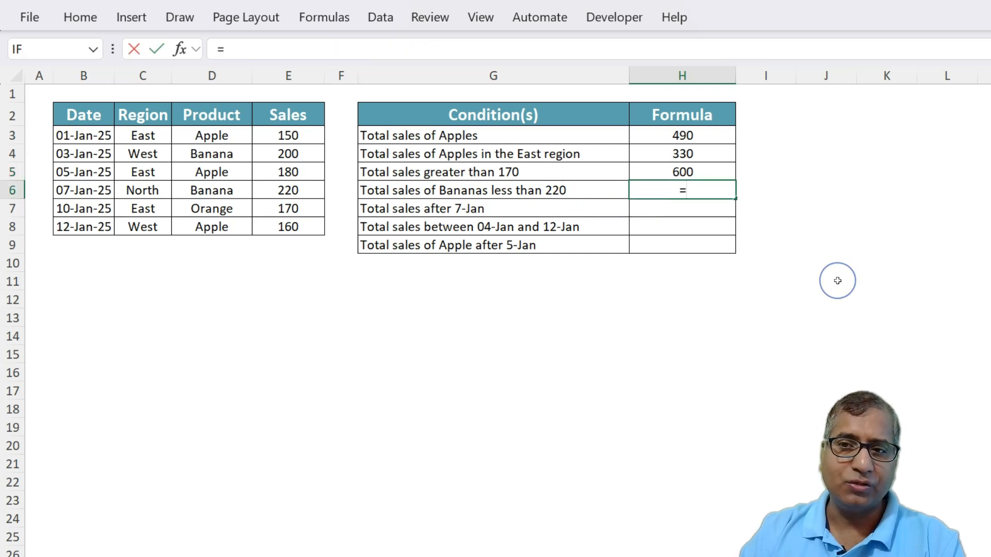
pyautogui.write('sumif')
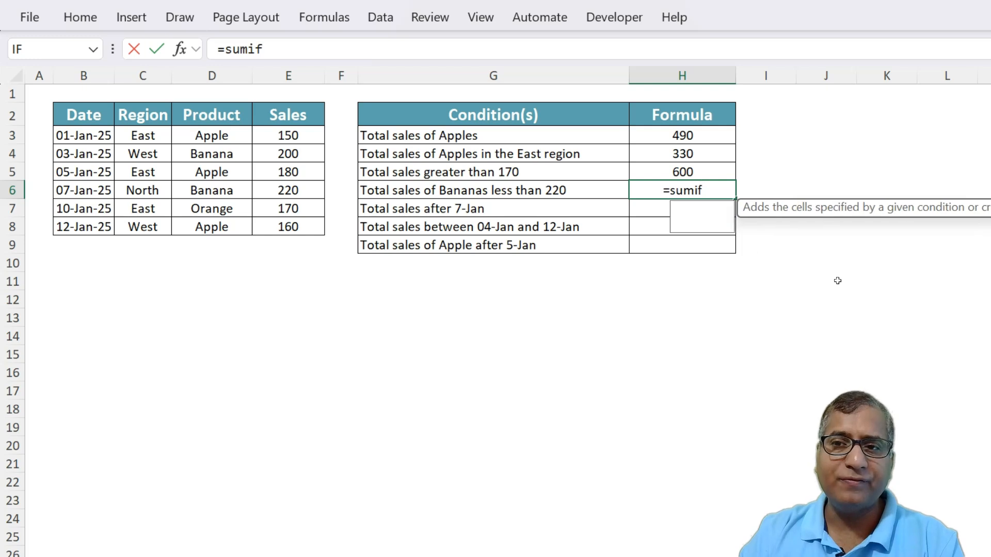
pyautogui.write('s(')
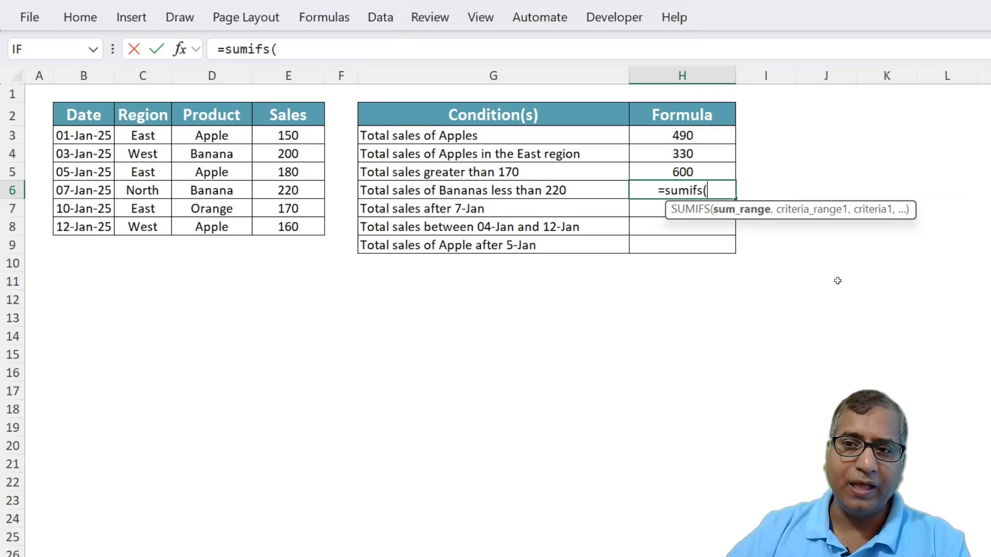
pyautogui.moveTo(284, 138); pyautogui.dragTo(284, 220)
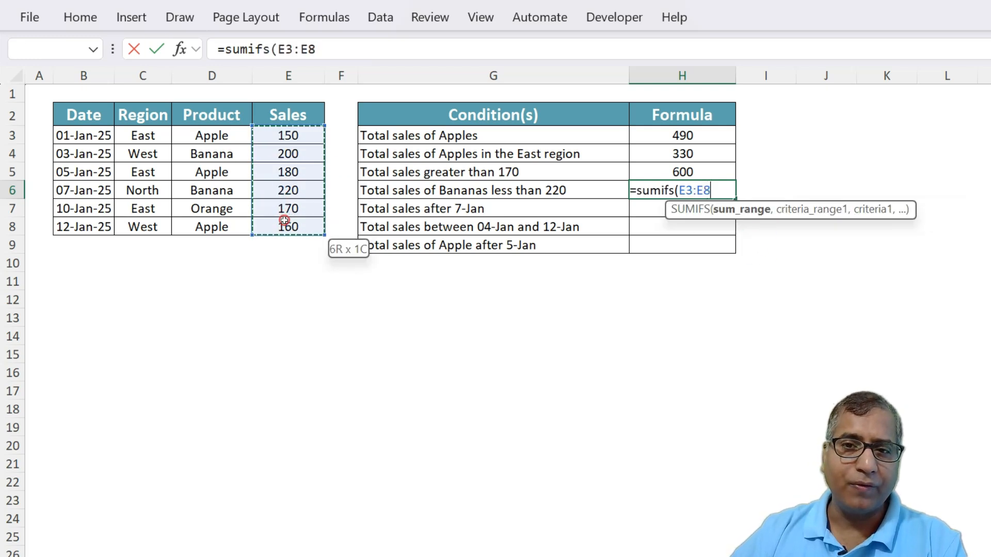
pyautogui.write(',')
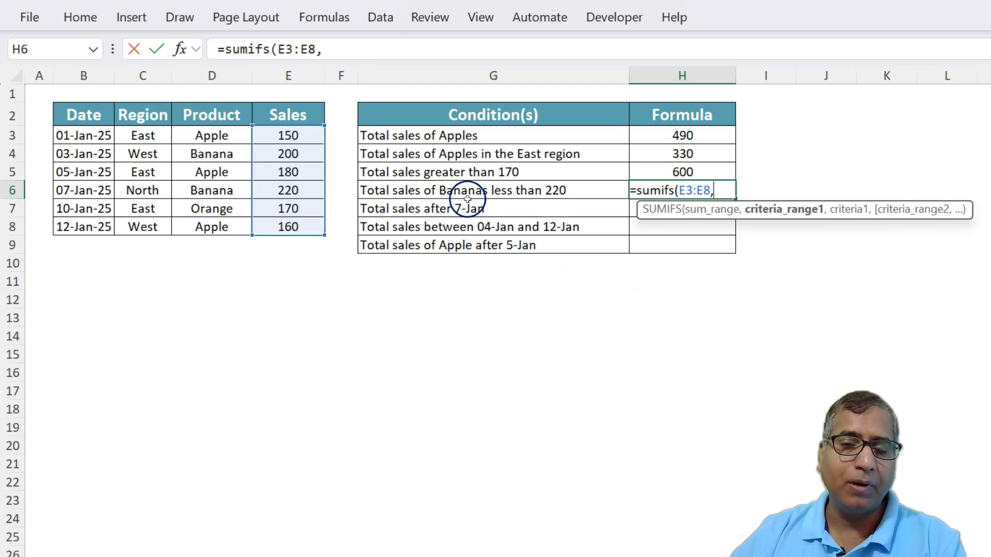
# Step: Add the product condition to the H6 formula, with criteria range D3:D8 and criterion "banana"
pyautogui.moveTo(210, 138); pyautogui.dragTo(212, 227)
pyautogui.write(',')
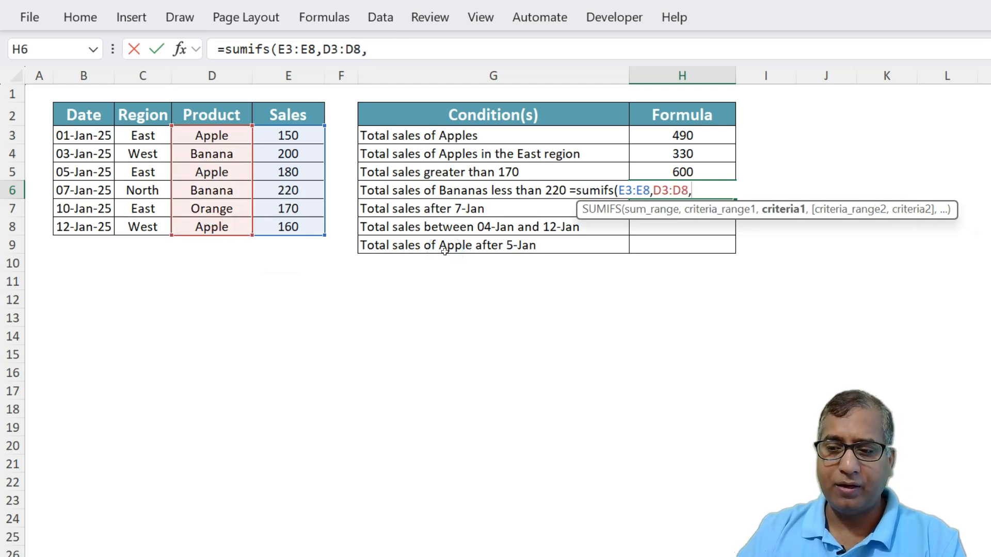
pyautogui.write('"banan')
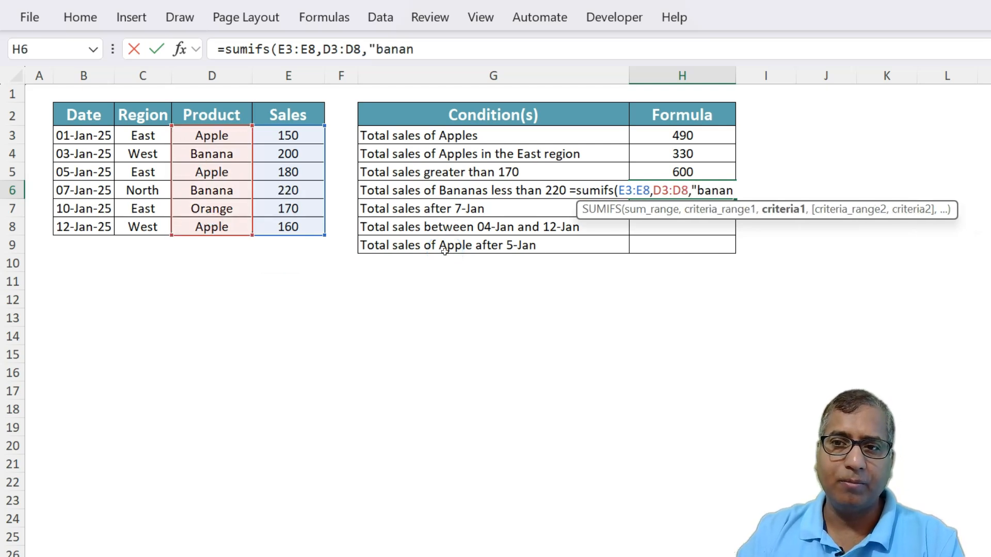
pyautogui.write('a",')
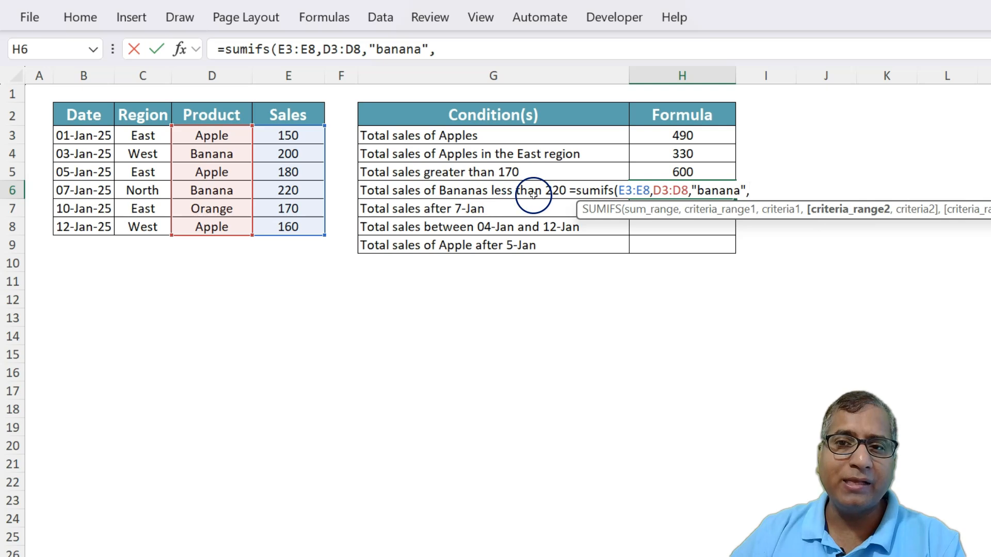
# Step: Complete the H6 formula with second criteria range E3:E8 and criterion "<220"
pyautogui.moveTo(283, 135); pyautogui.dragTo(282, 226)
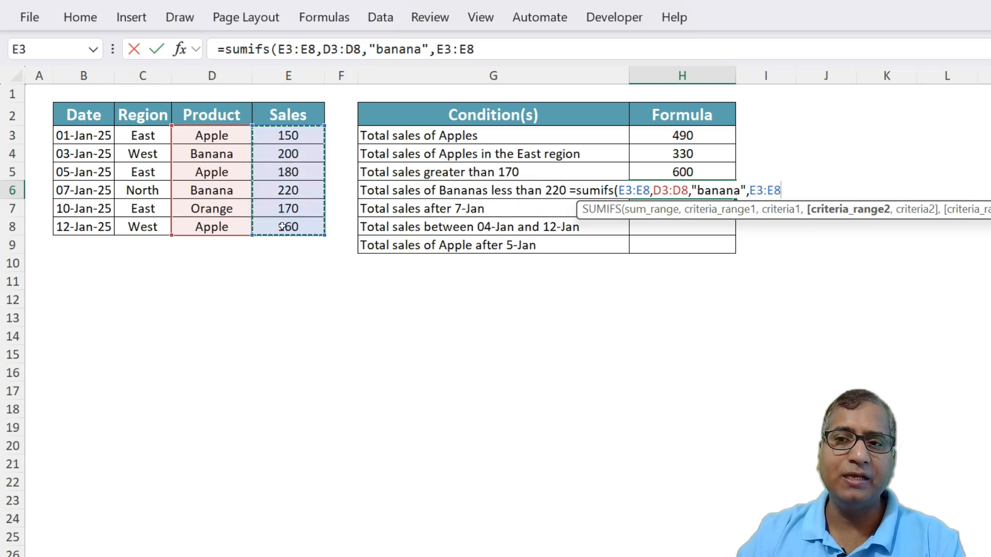
pyautogui.write(',"')
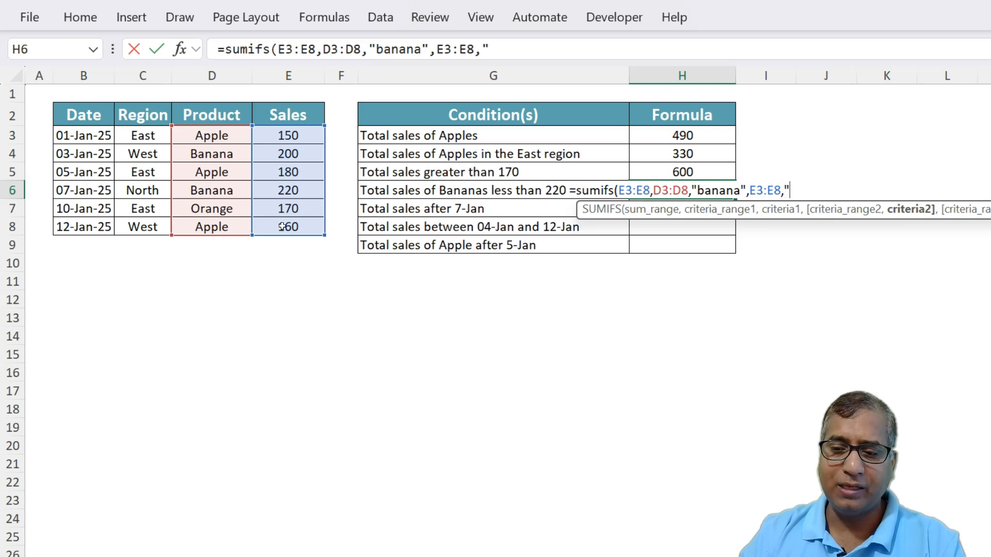
pyautogui.write('<220"')
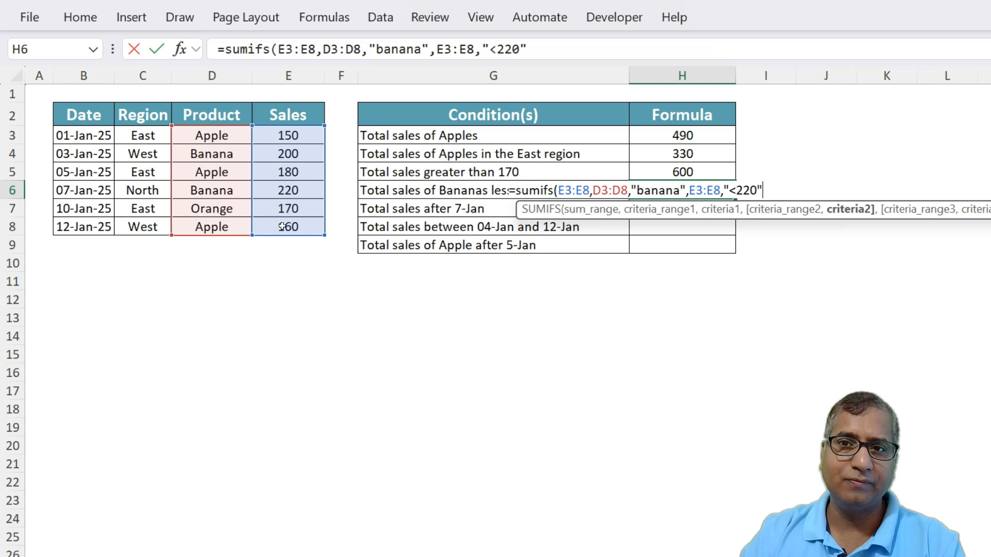
pyautogui.write(')')
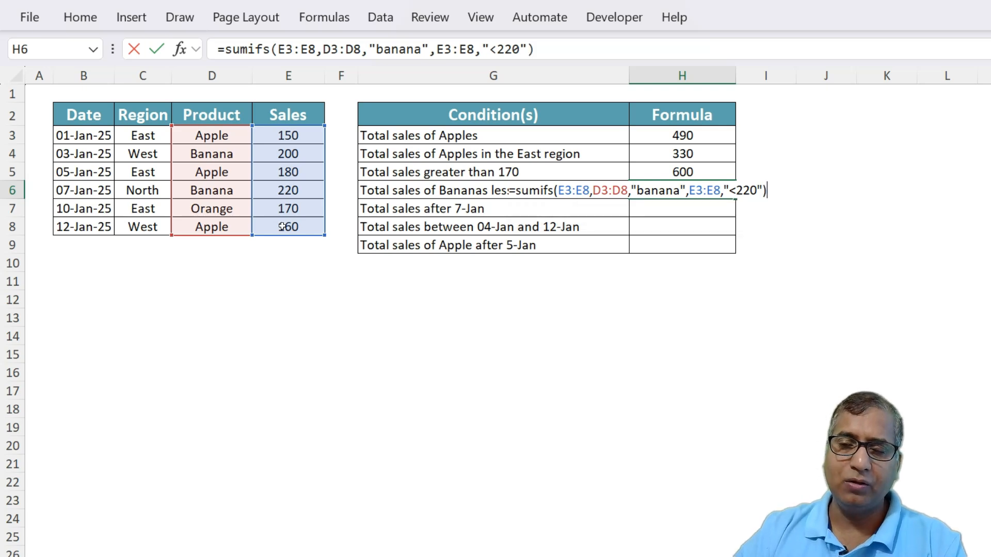
pyautogui.press('Return')
pyautogui.press('Up')
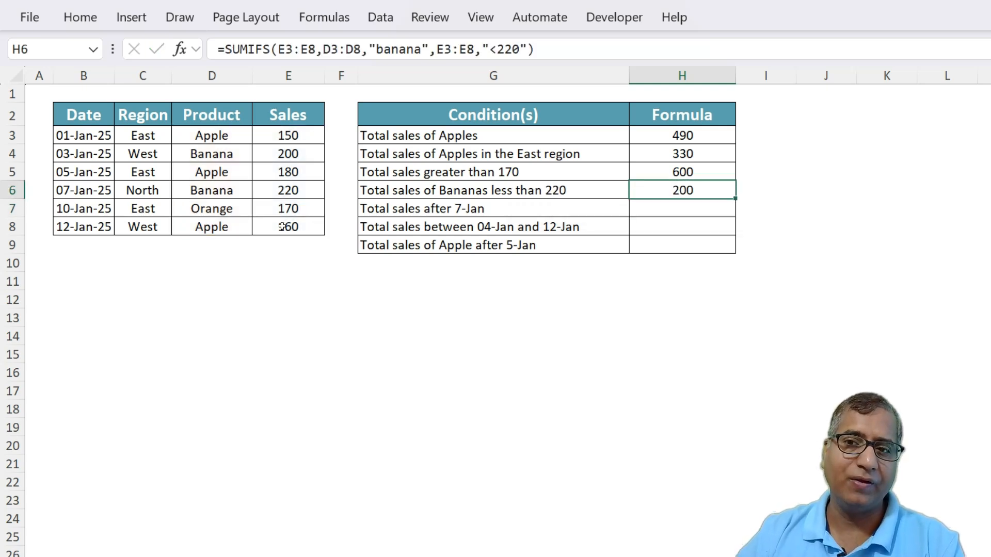
# Step: Review the date conditions in G7:G9 and the sales cells E7:E8 dated after 7-Jan
pyautogui.press('Down')
pyautogui.moveTo(379, 212); pyautogui.dragTo(492, 251)
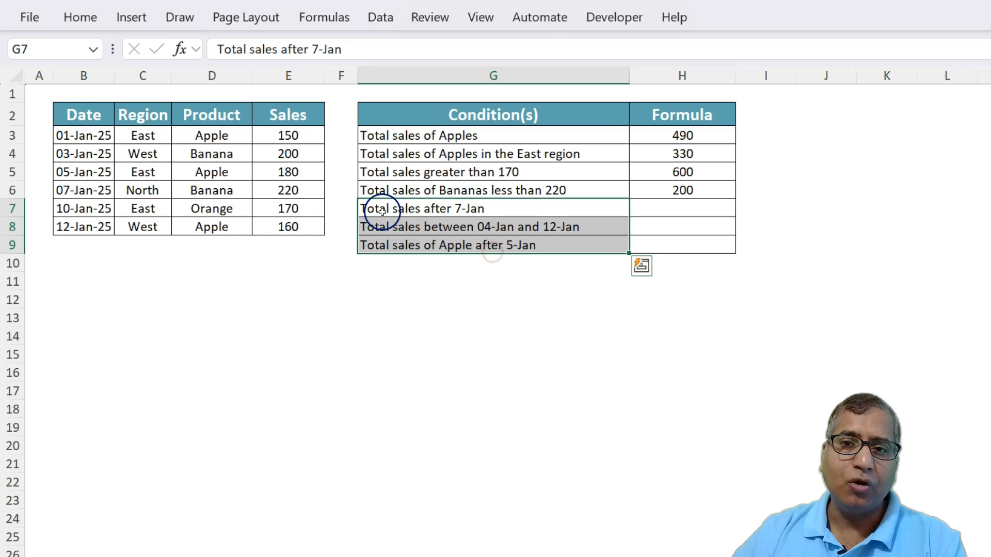
pyautogui.click(667, 205)
pyautogui.moveTo(277, 212); pyautogui.dragTo(280, 224)
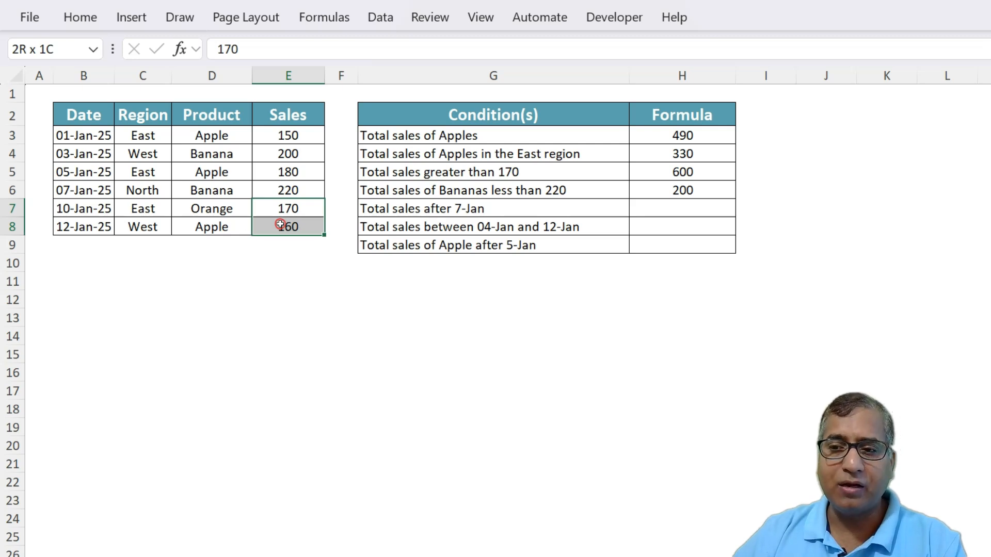
# Step: Start a SUMIFS formula in H7 for sales after 7-Jan, with E3:E8 as the sum range
pyautogui.click(681, 206)
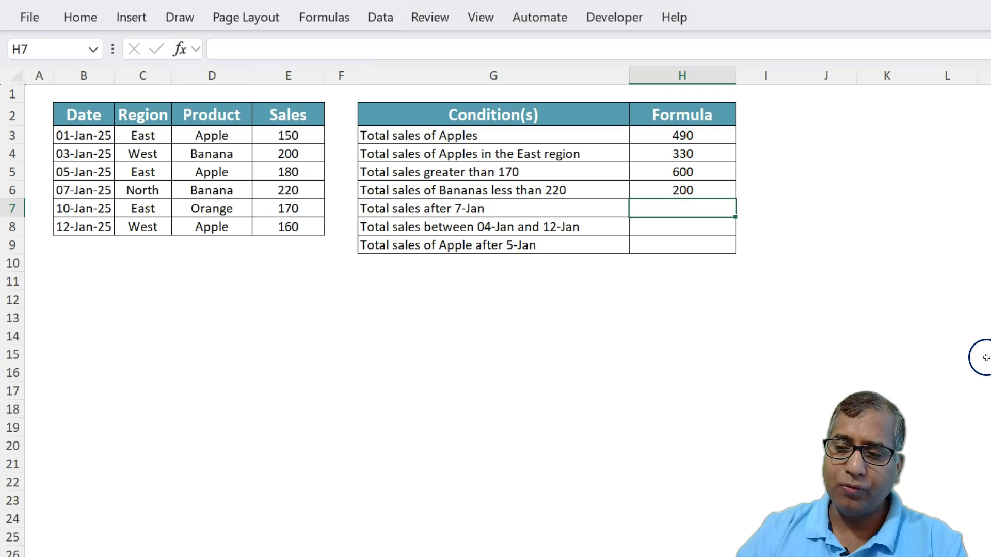
pyautogui.write('=')
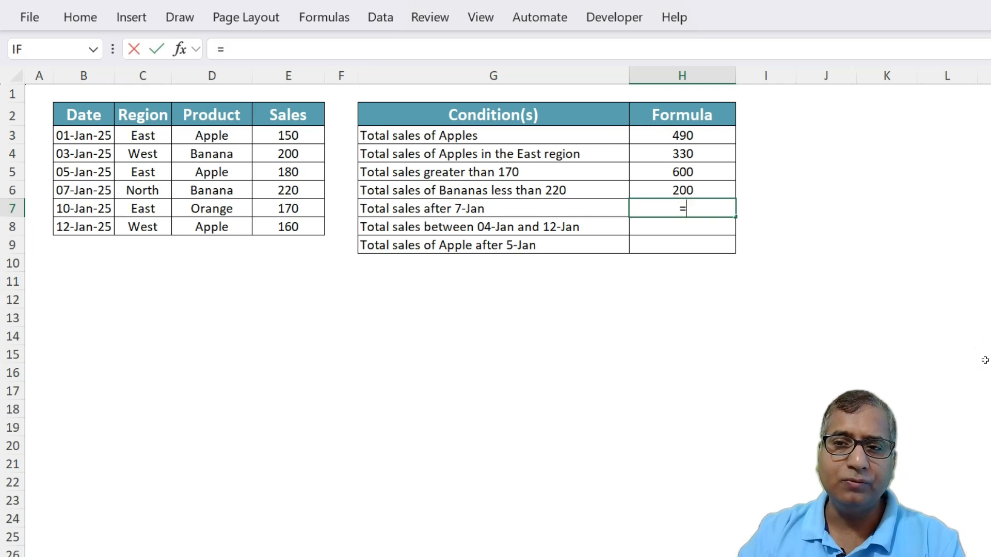
pyautogui.write('sumifs(')
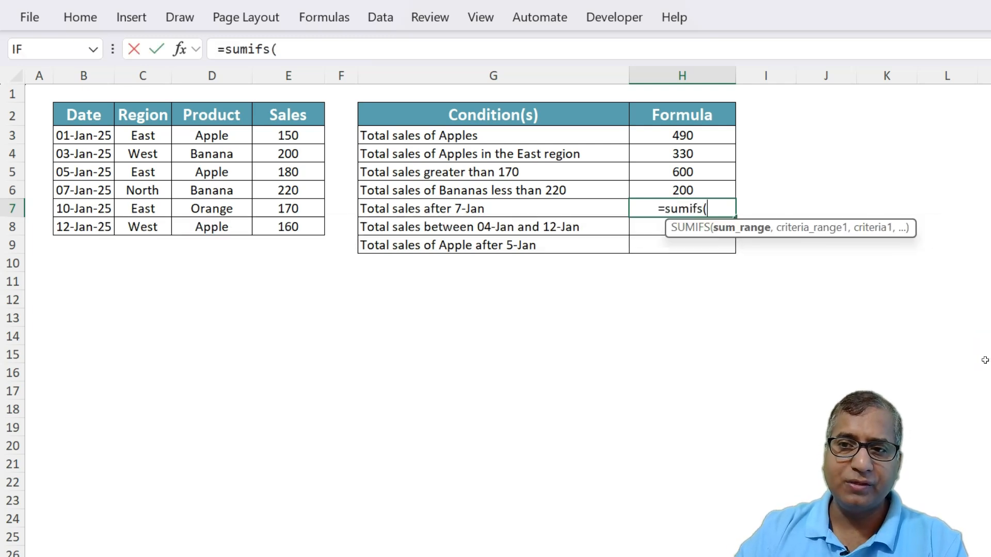
pyautogui.moveTo(272, 139); pyautogui.dragTo(287, 221)
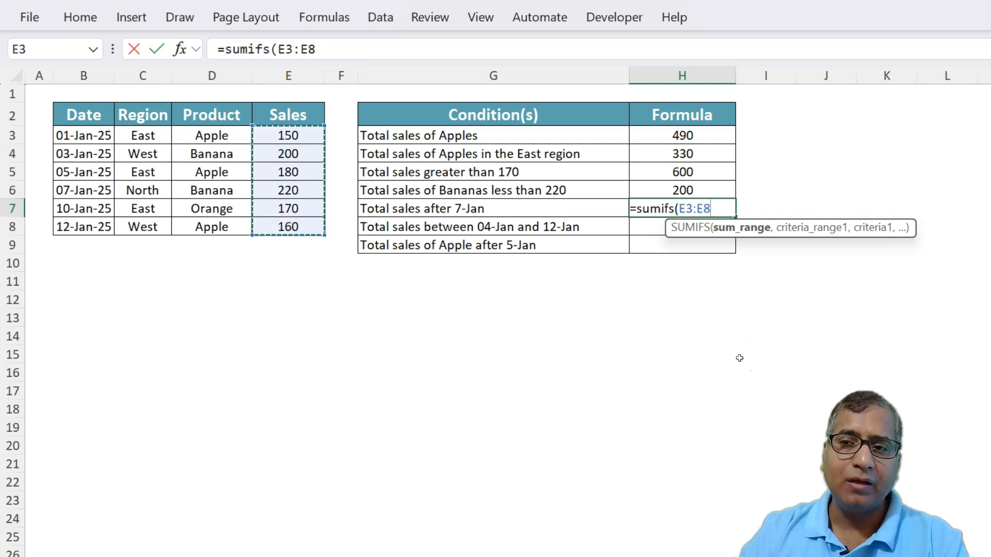
pyautogui.write(',')
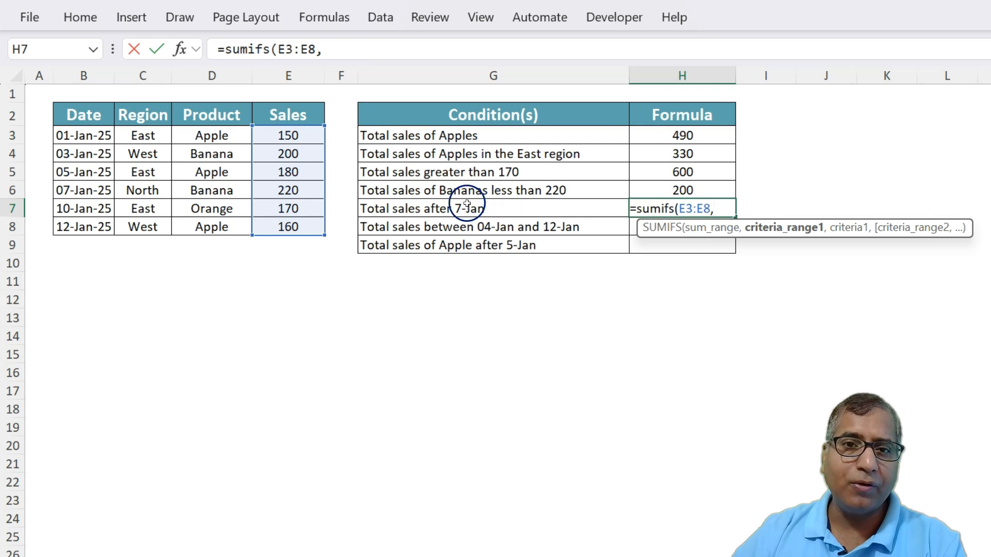
# Step: Complete the H7 formula with the dates B3:B8 as criteria range and criterion ">7-Jan-2025"
pyautogui.click(75, 136)
pyautogui.moveTo(74, 135); pyautogui.dragTo(78, 223)
pyautogui.write(',">7-Jan-')
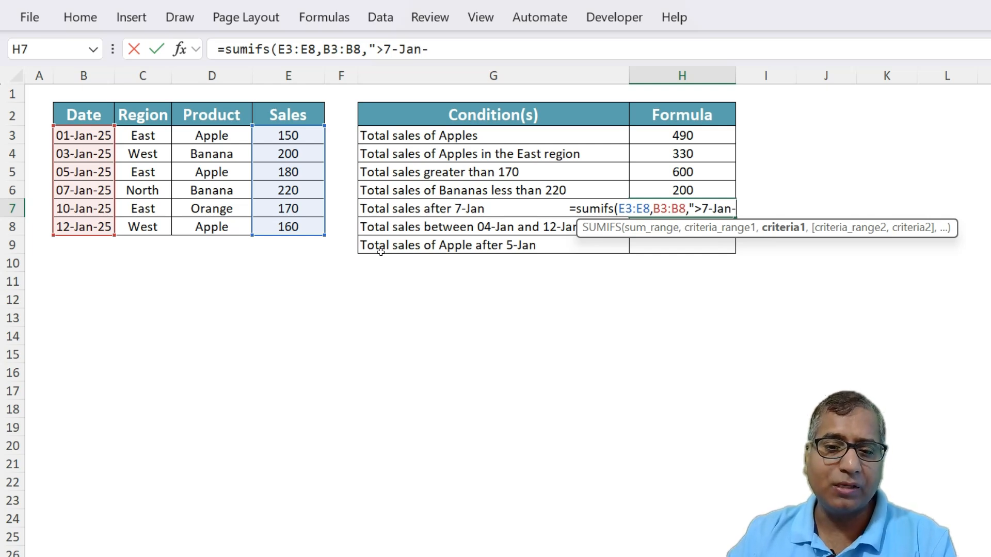
pyautogui.write('025")')
pyautogui.press('Return')
pyautogui.press('Up')
# Step: Remove the year from the date criterion in the H7 formula, leaving ">7-Jan"
pyautogui.moveTo(429, 49); pyautogui.dragTo(458, 49)
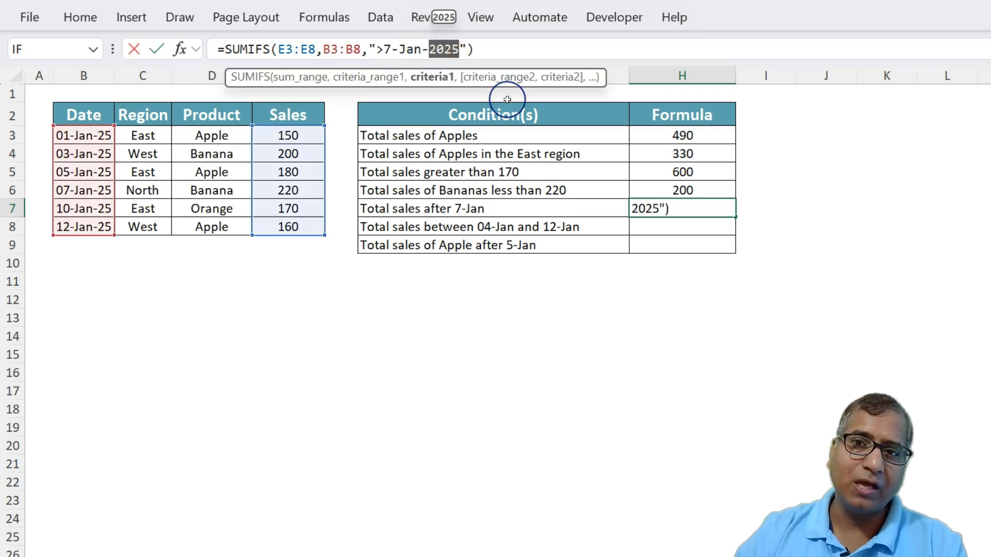
pyautogui.press('BackSpace')
pyautogui.press('BackSpace')
pyautogui.press('Return')
pyautogui.press('Up')
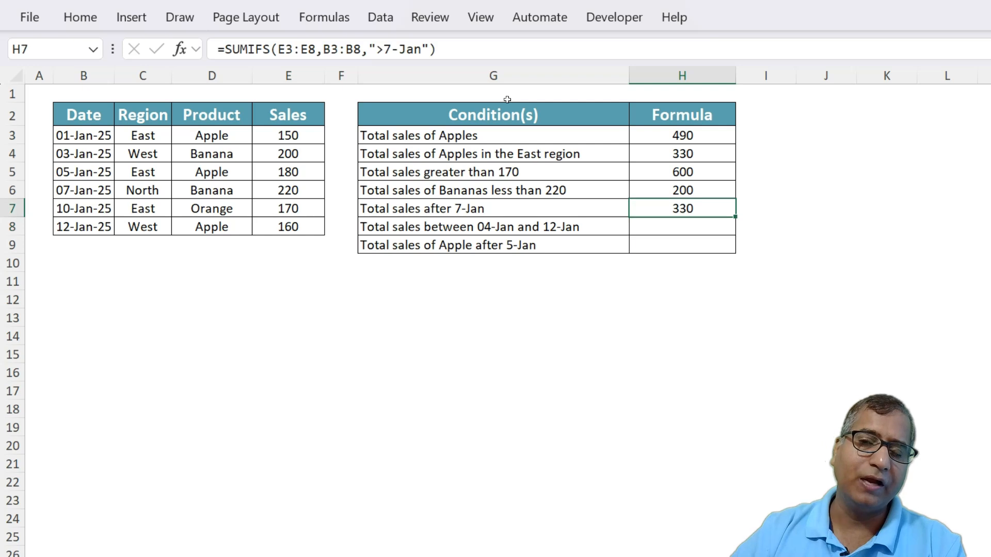
# Step: Add the year back to the date criterion in the H7 formula, making it ">7-Jan-2025"
pyautogui.click(418, 48)
pyautogui.write('-2-')
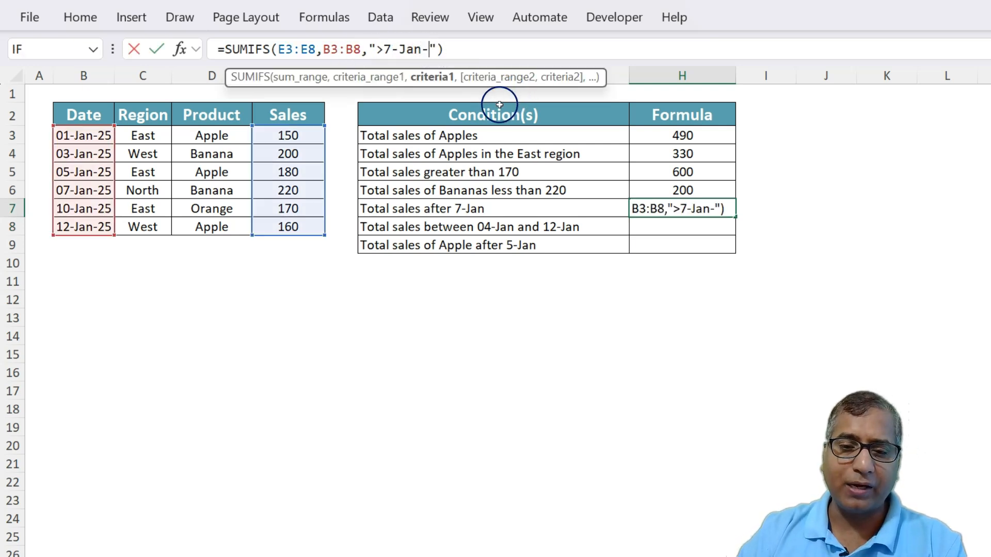
pyautogui.press('BackSpace')
pyautogui.write('0')
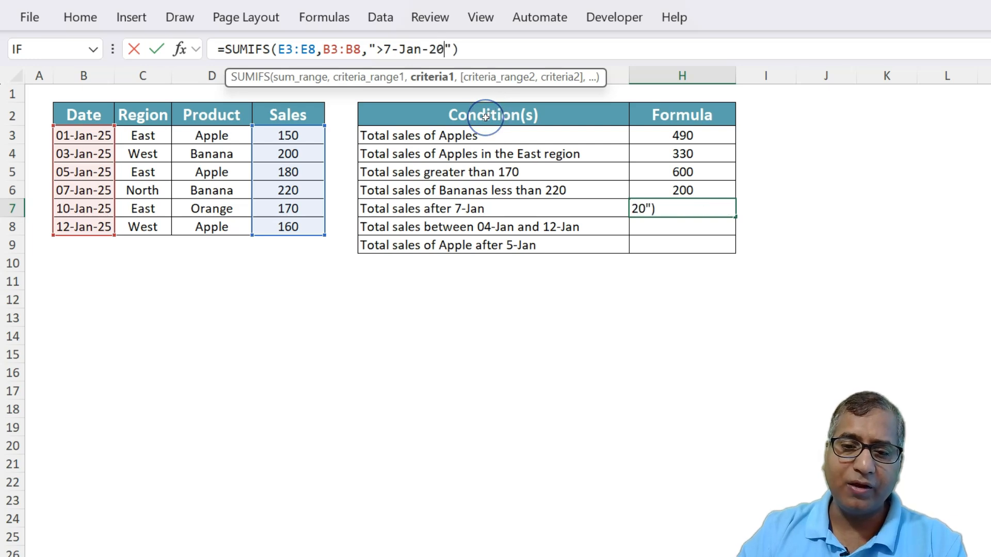
pyautogui.write('25')
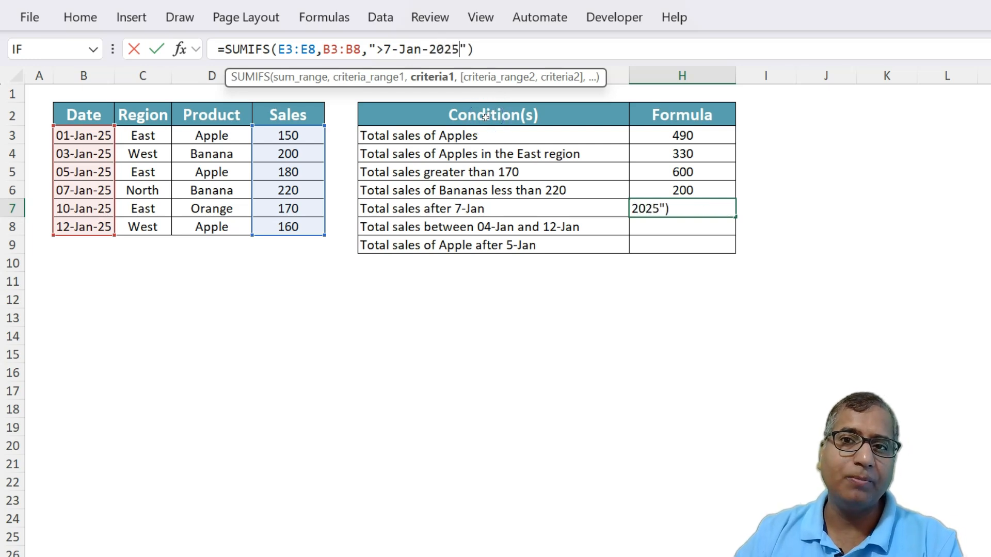
pyautogui.press('Return')
pyautogui.press('Up')
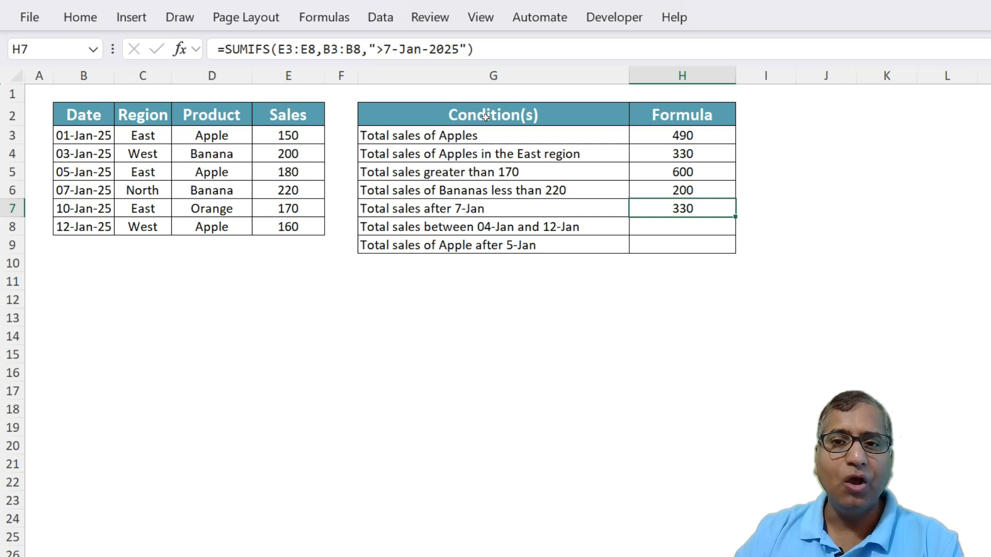
# Step: Start a SUMIFS formula in H8 for sales between 04-Jan and 12-Jan, with E3:E8 as the sum range
pyautogui.press('Down')
pyautogui.press('Left')
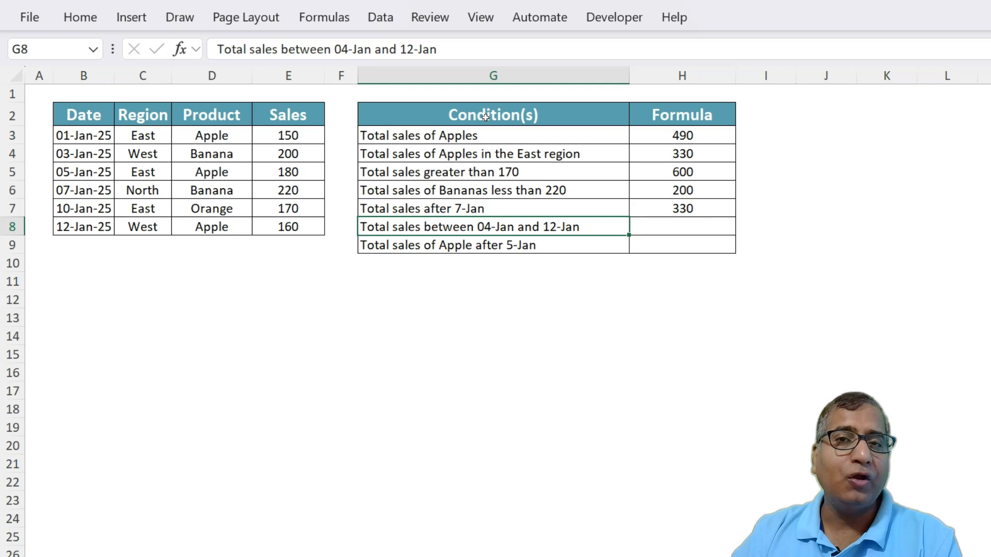
pyautogui.press('Right')
pyautogui.write('=sumifs(')
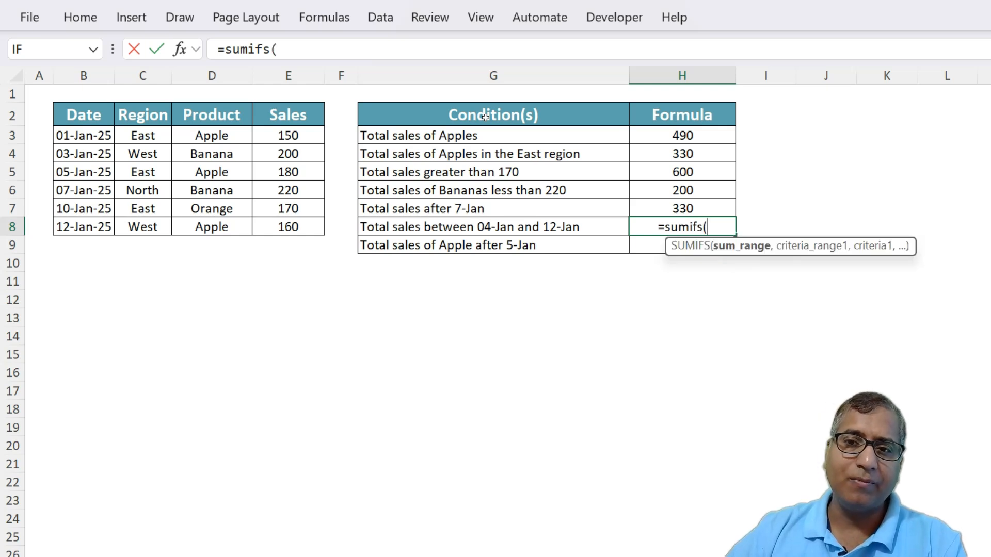
pyautogui.moveTo(286, 136); pyautogui.dragTo(300, 227)
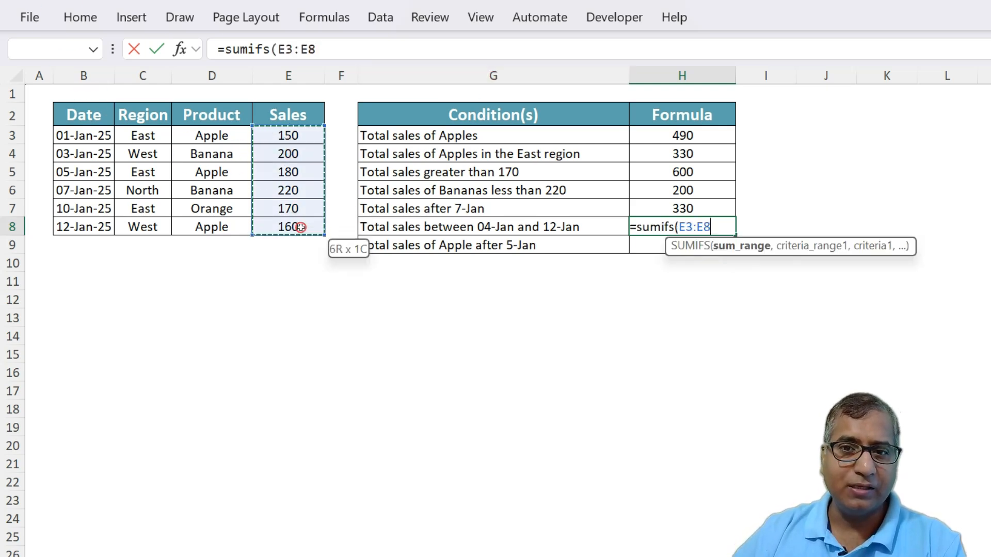
pyautogui.write(',')
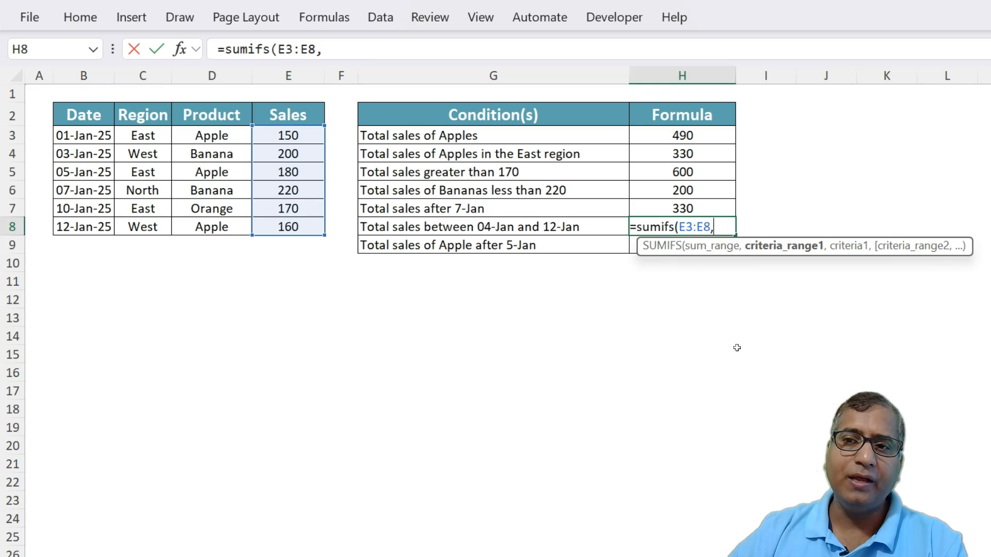
# Step: Add the dates B3:B8 as the first criteria range in the H8 formula, with criterion ">4-Jan-2025"
pyautogui.moveTo(78, 137); pyautogui.dragTo(75, 229)
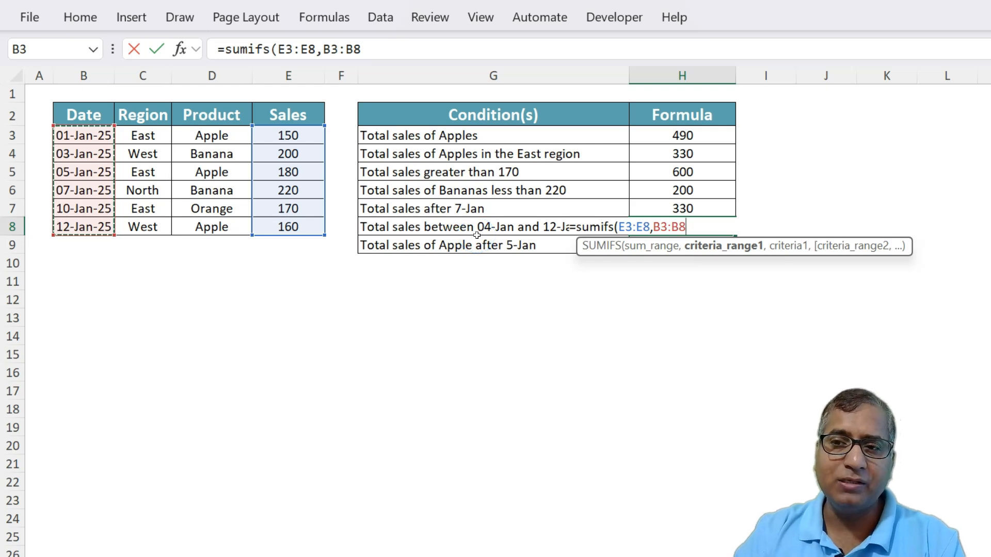
pyautogui.write(',">4')
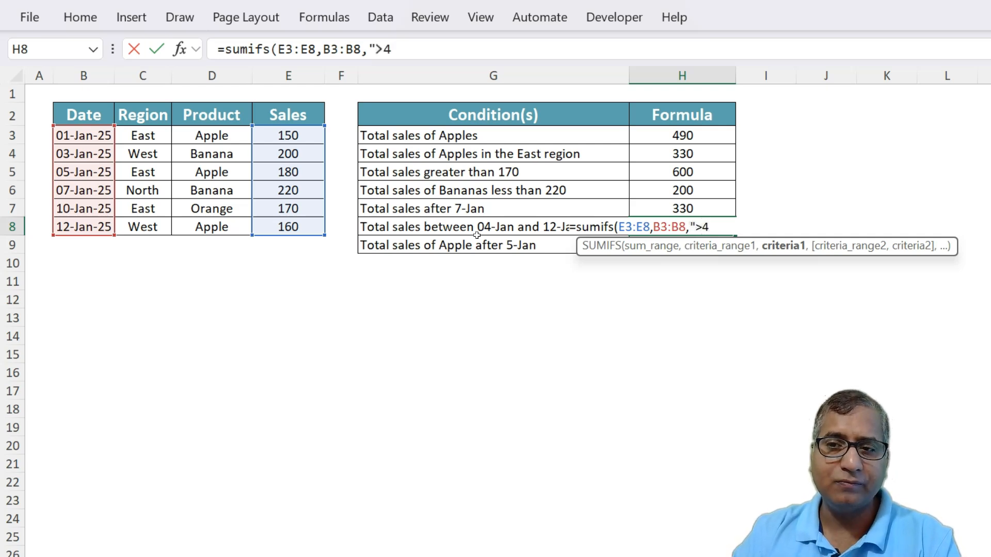
pyautogui.write('-Jan')
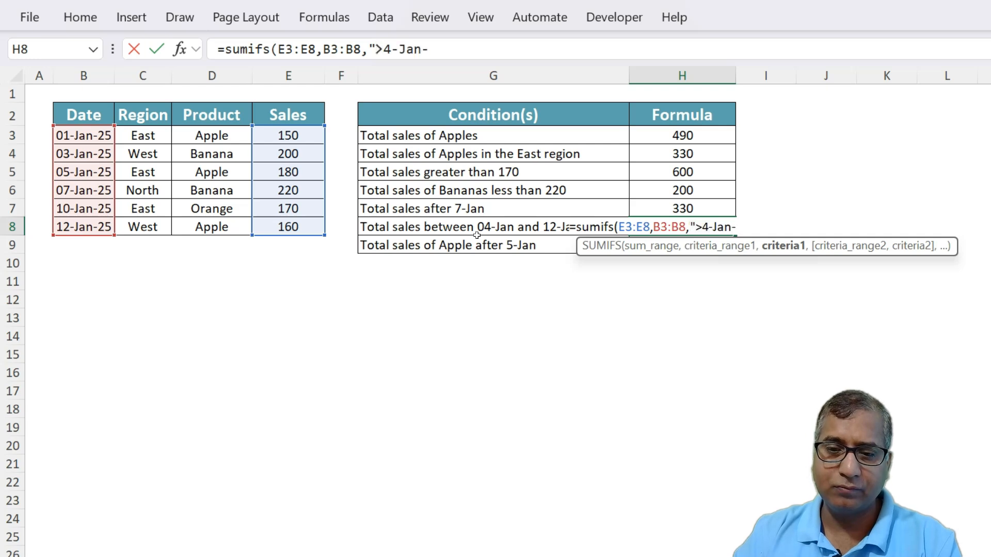
pyautogui.write('-2025')
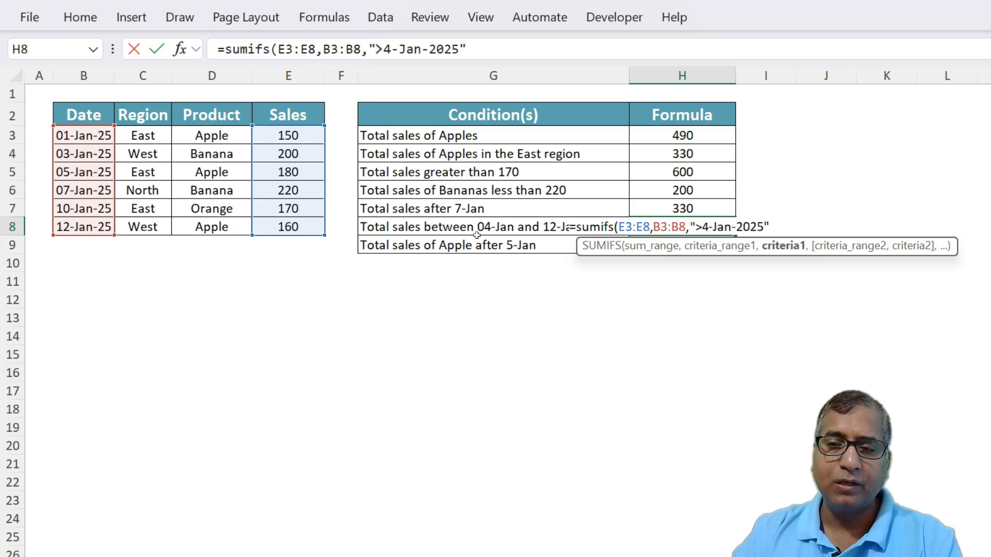
pyautogui.write('",')
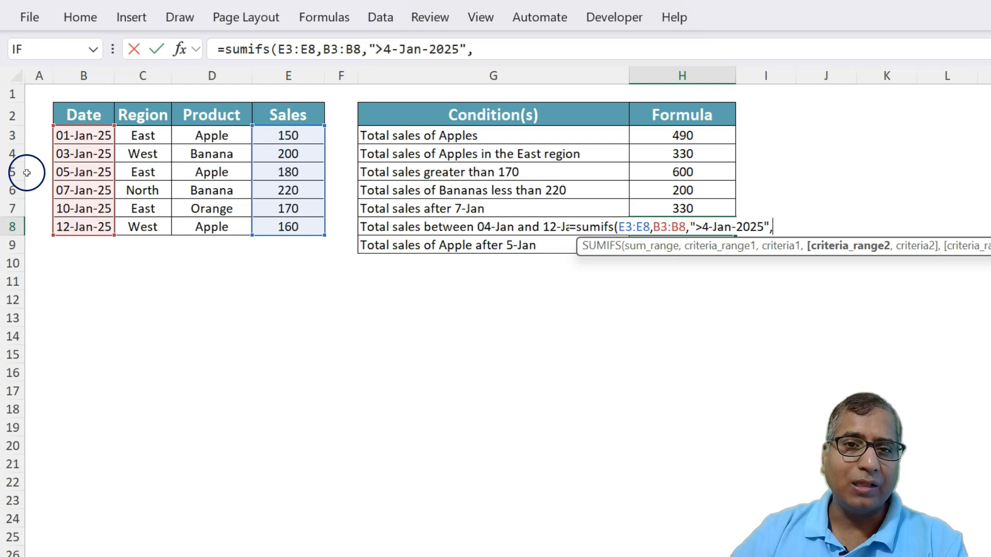
# Step: Complete the H8 formula with B3:B8 as the second criteria range and criterion "<12-Jan-2025"
pyautogui.moveTo(82, 136); pyautogui.dragTo(94, 223)
pyautogui.write(',"<')
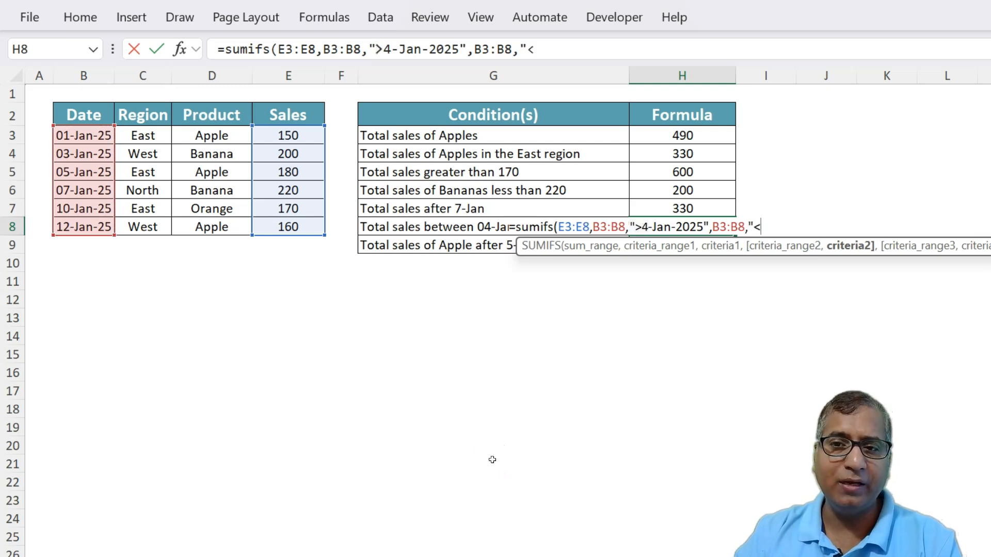
pyautogui.write('12')
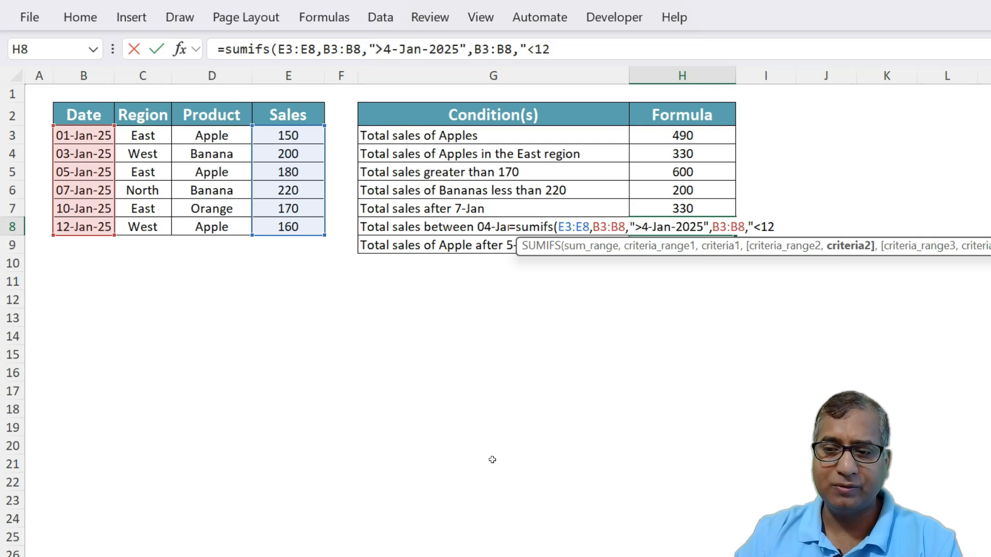
pyautogui.write('-Jan')
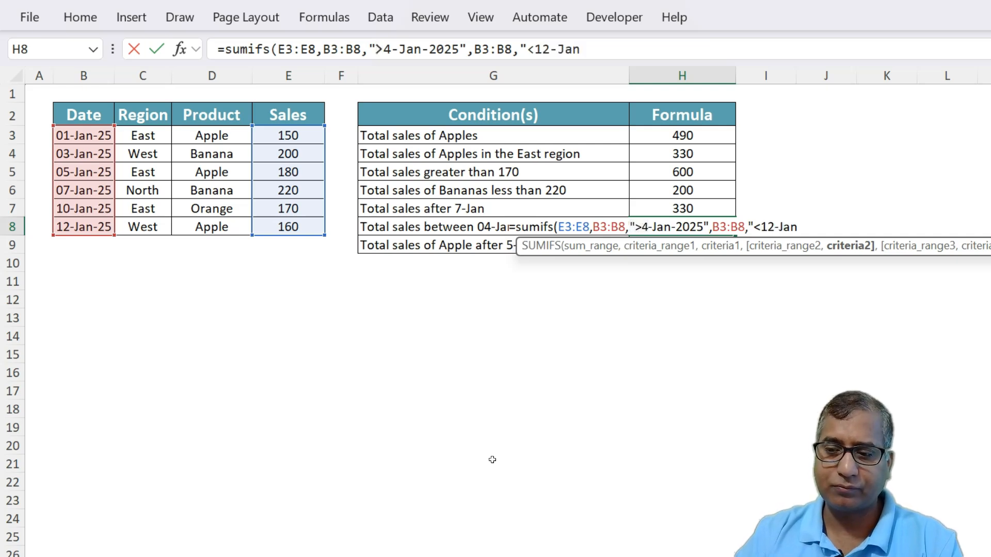
pyautogui.write('-2025")')
pyautogui.press('Return')
pyautogui.press('Up')
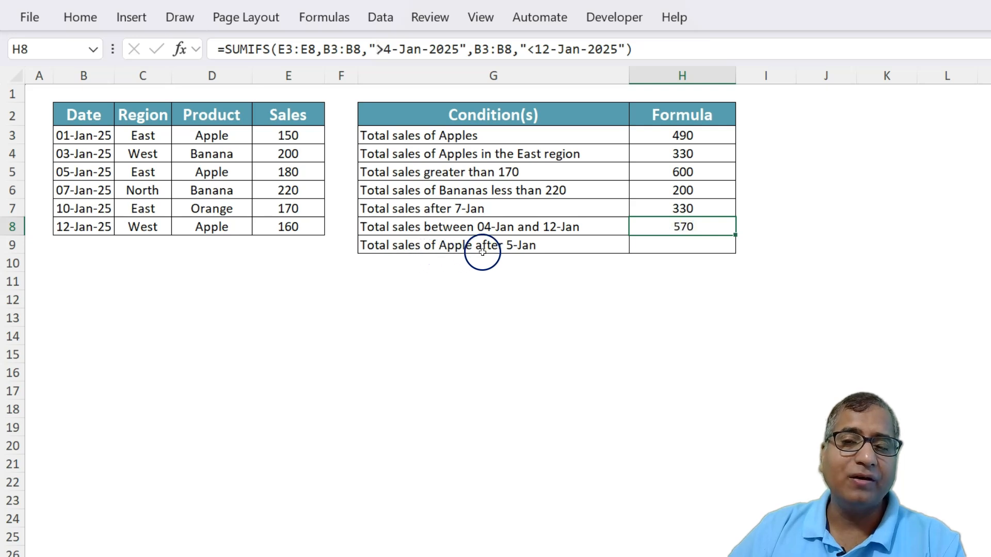
# Step: Start a SUMIFS formula in H9 for the total sales of Apple after 5-Jan
pyautogui.click(665, 246)
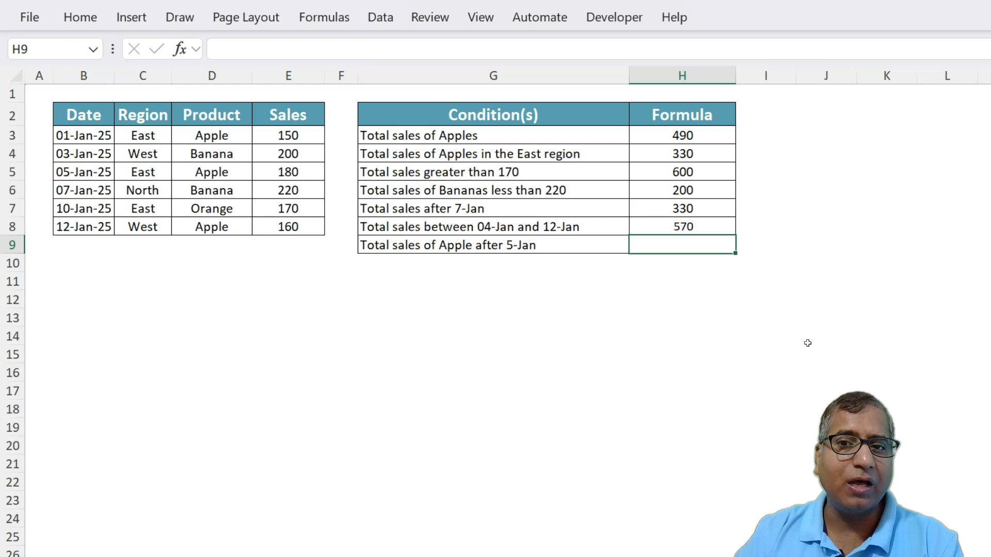
pyautogui.write('=if')
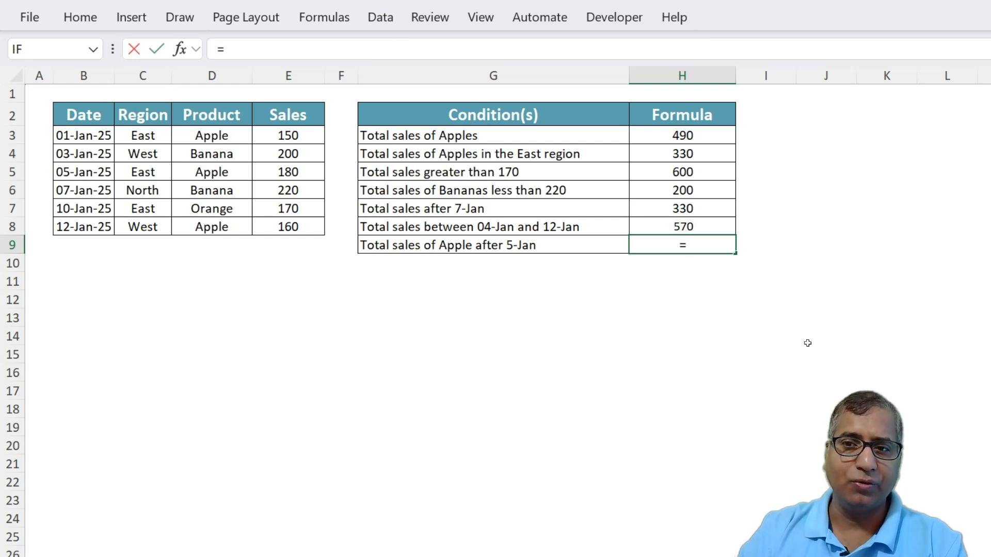
pyautogui.press('BackSpace')
pyautogui.press('BackSpace')
pyautogui.write('sum')
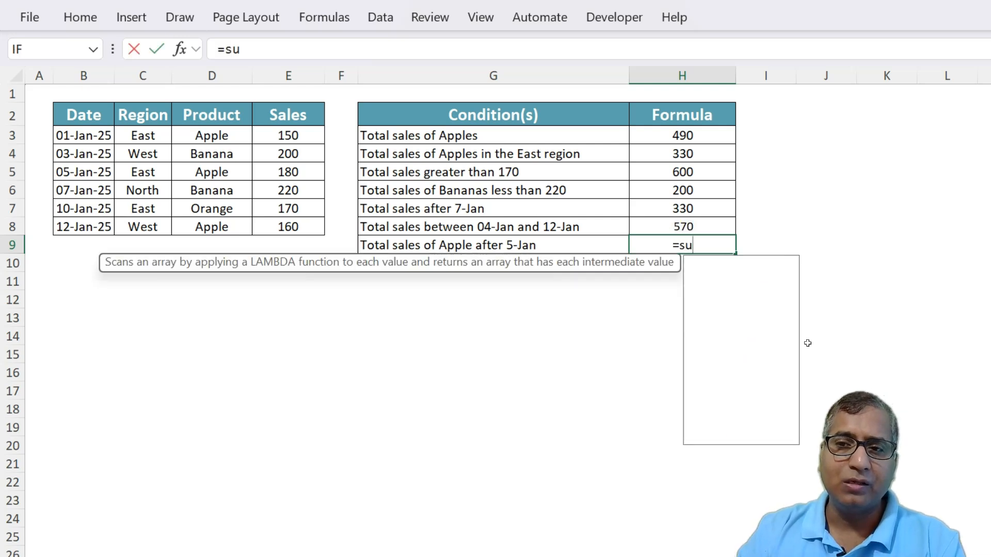
pyautogui.press('Down')
pyautogui.press('Down')
pyautogui.press('Tab')
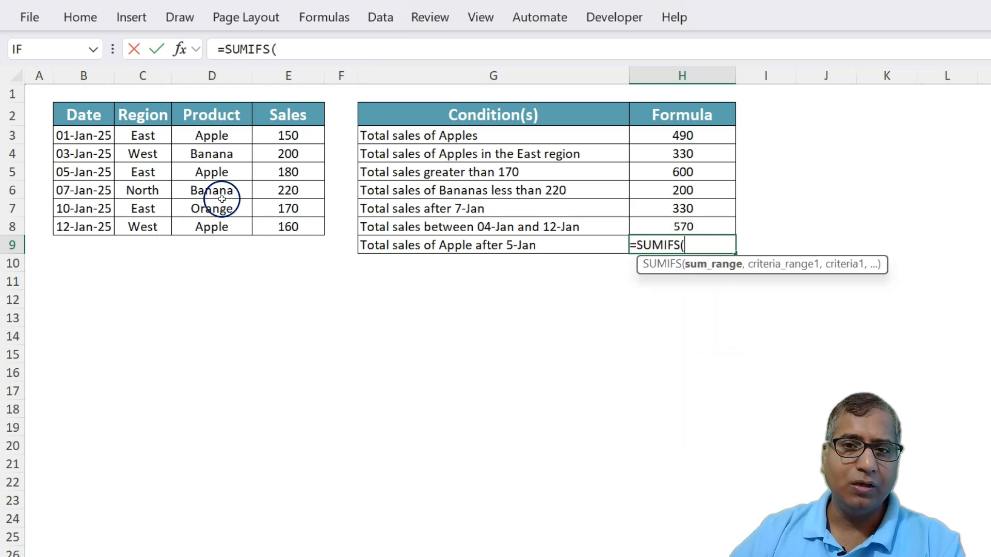
# Step: Set E3:E8 as the sum range in the H9 formula and the products D3:D8 as criteria range with criterion "Apple"
pyautogui.moveTo(283, 133); pyautogui.dragTo(292, 225)
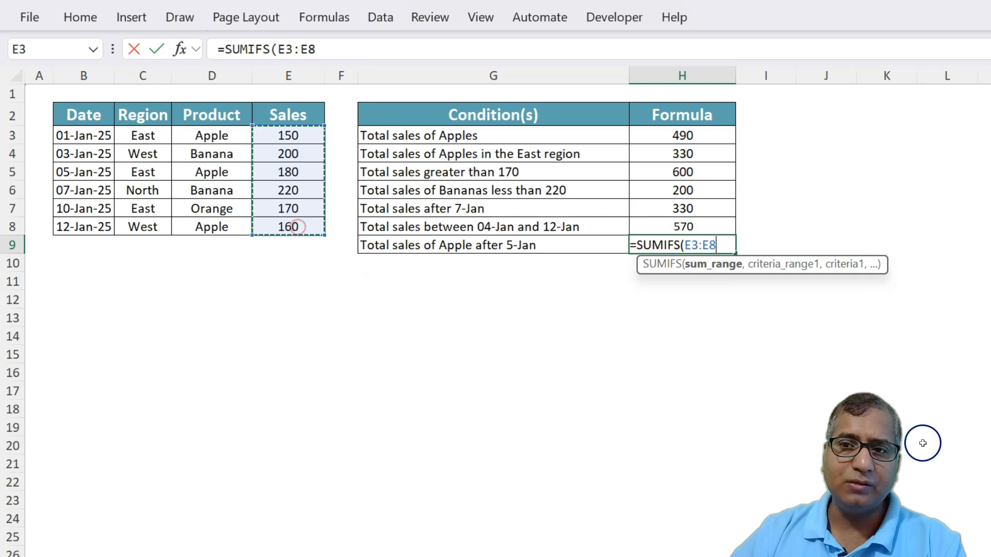
pyautogui.write(',')
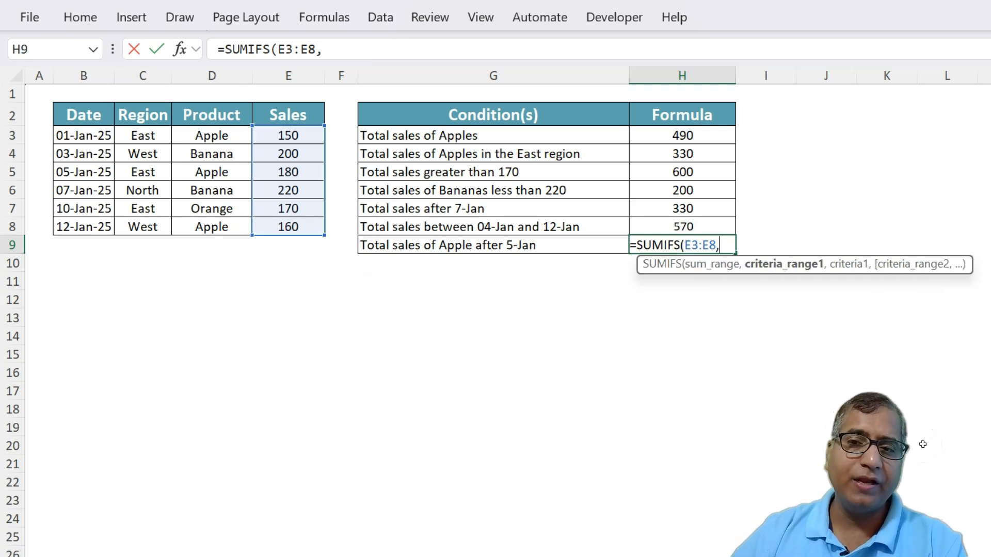
pyautogui.moveTo(214, 136); pyautogui.dragTo(228, 227)
pyautogui.write(',"Apple",')
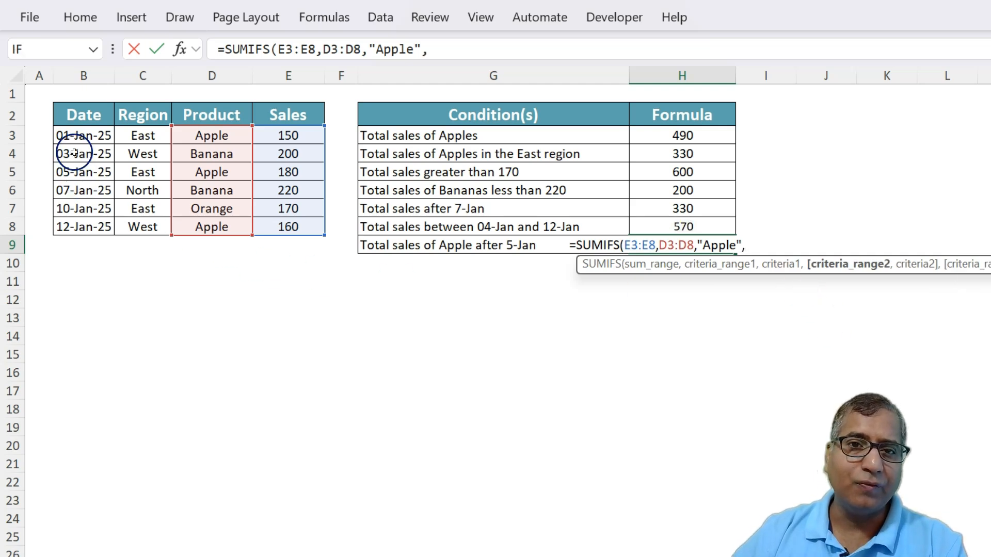
# Step: Complete the H9 formula with the dates B3:B8 as the second criteria range and criterion ">5-Jan-2025"
pyautogui.click(72, 136)
pyautogui.moveTo(72, 136); pyautogui.dragTo(79, 226)
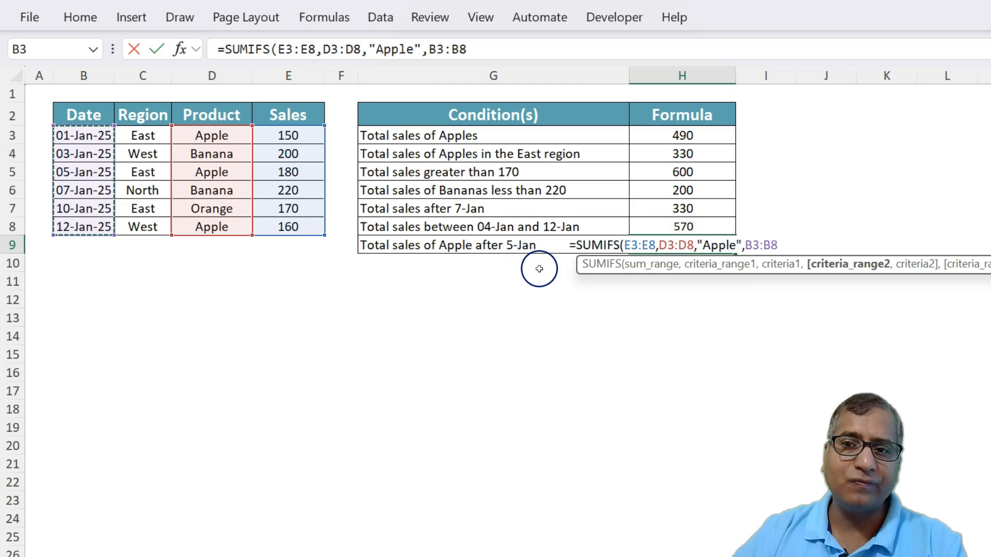
pyautogui.write(',"')
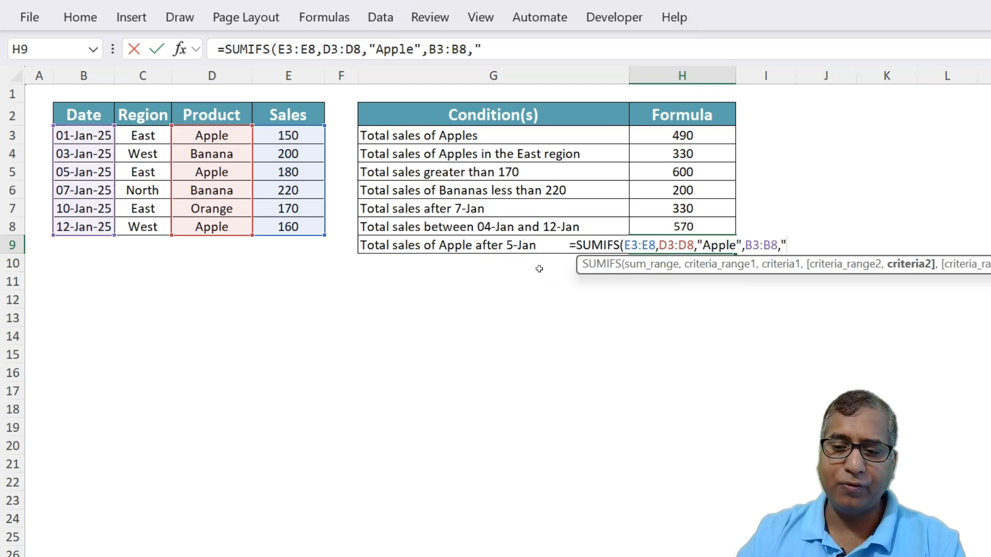
pyautogui.write('>')
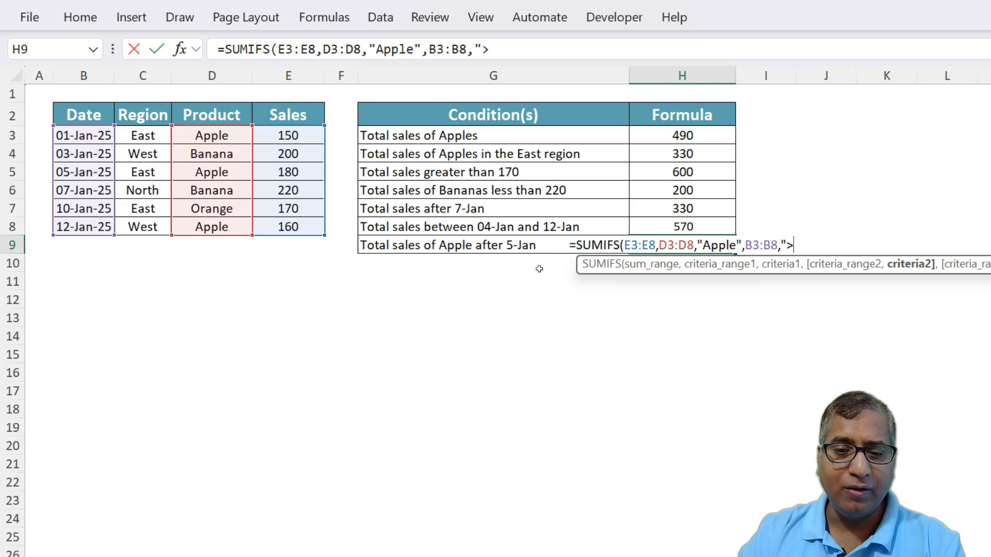
pyautogui.write('5-')
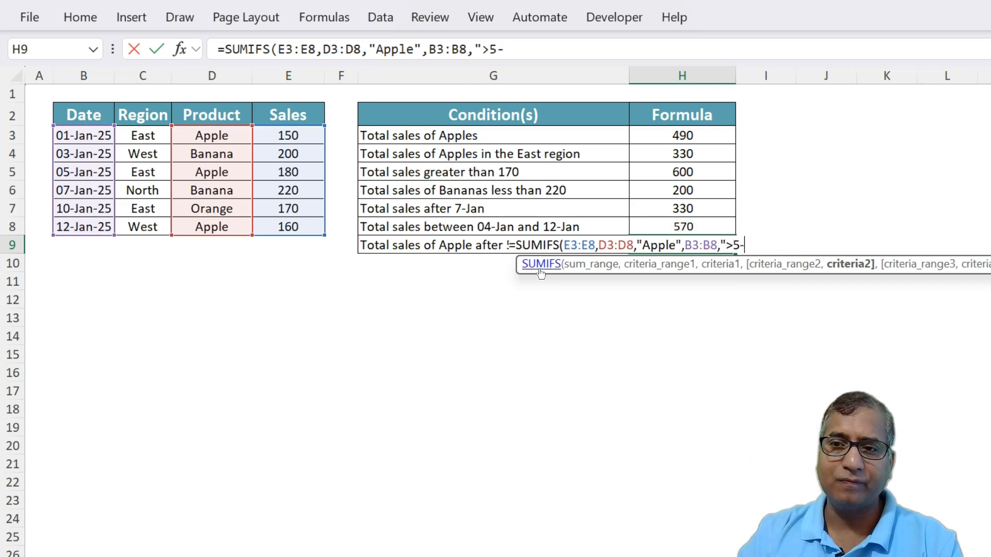
pyautogui.write('Jan-2025')
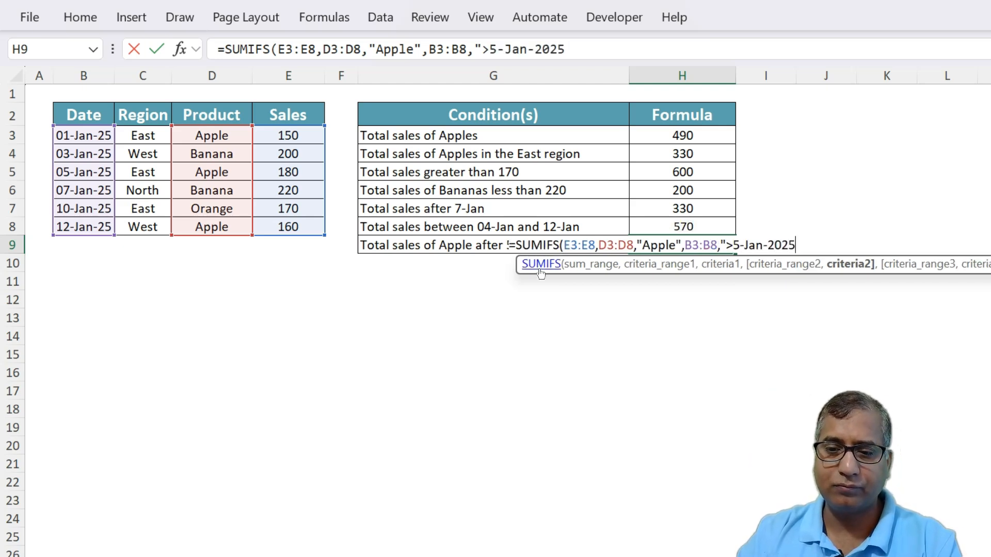
pyautogui.write('")')
pyautogui.press('Return')
pyautogui.press('Up')
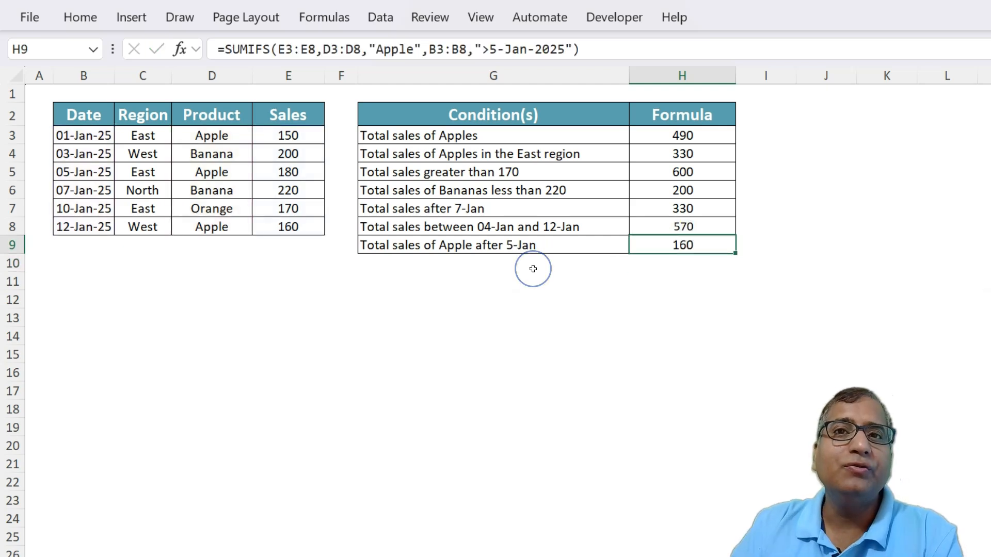